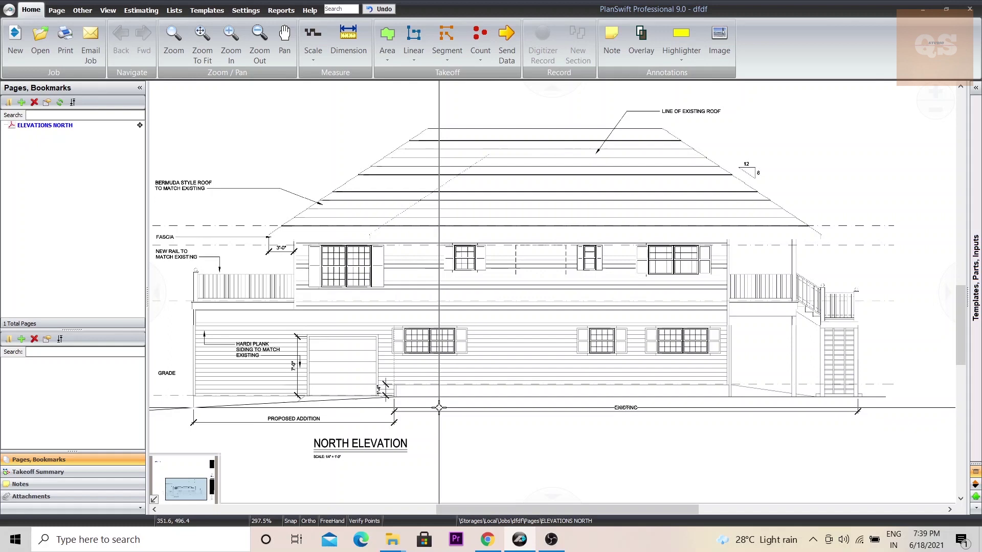
Step: Create a new area takeoff named PAINTING for the north elevation
scroll(230, 415, "up", 1)
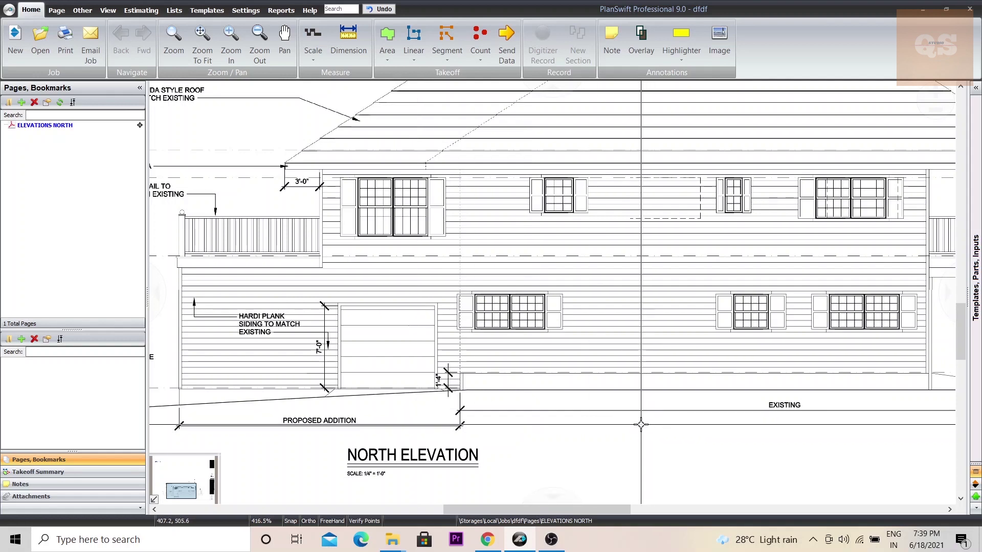
scroll(635, 365, "down", 1)
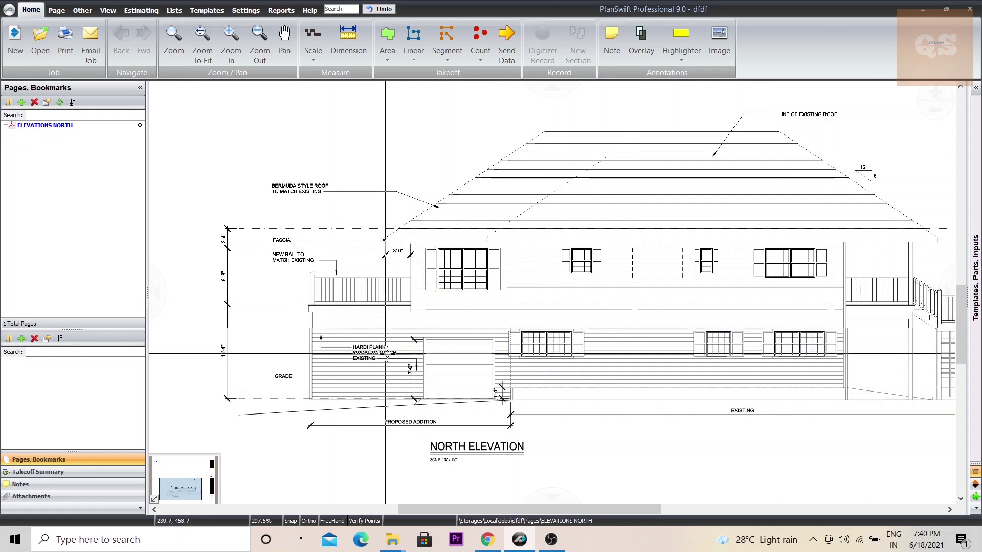
left_click(388, 57)
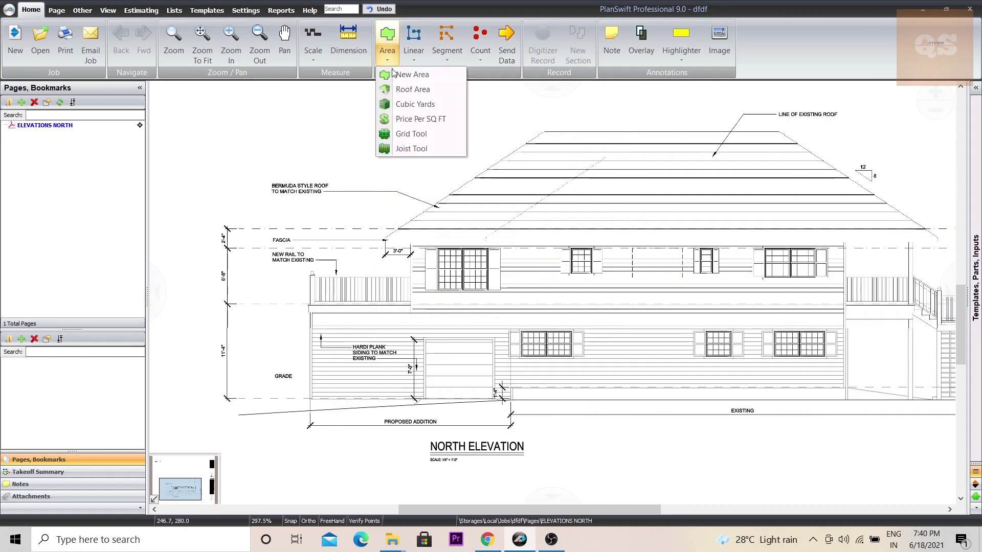
left_click(412, 75)
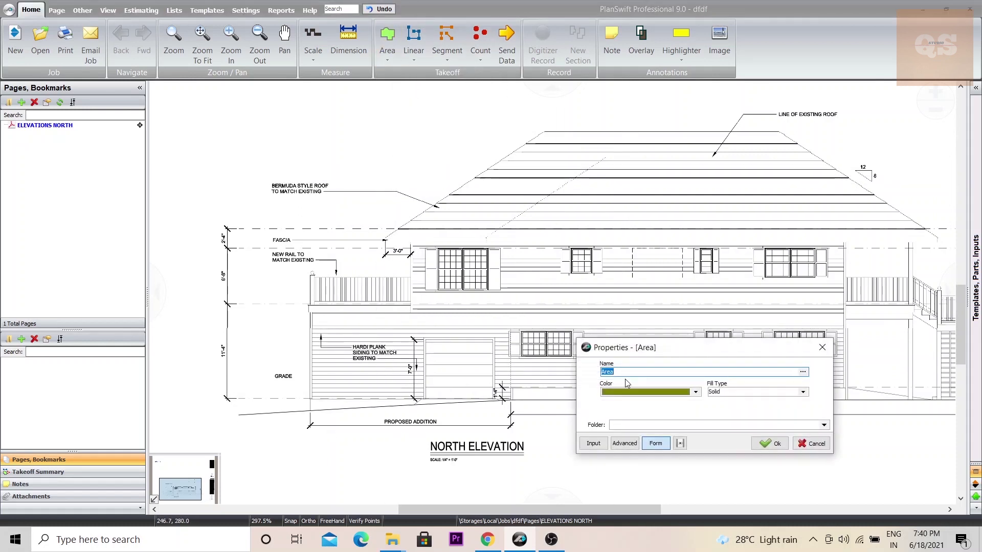
type("PAINTING")
left_click(767, 444)
Step: Start the PAINTING outline at the proposed addition's lower-left corner, tracing up its outer edge and along the underside of the deck to the main wall
scroll(327, 377, "up", 6)
left_click(315, 374)
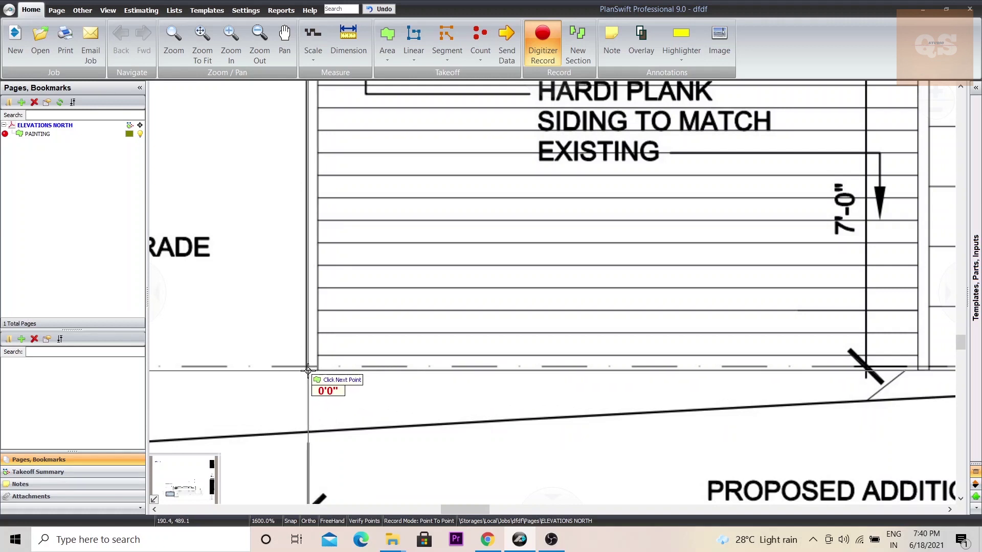
scroll(334, 123, "down", 1)
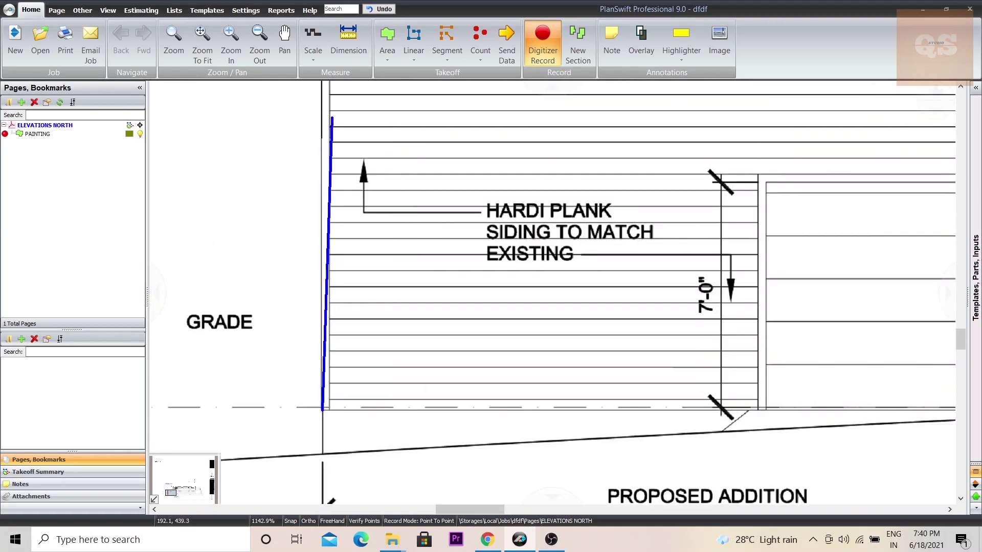
left_click_drag(333, 117, 322, 211)
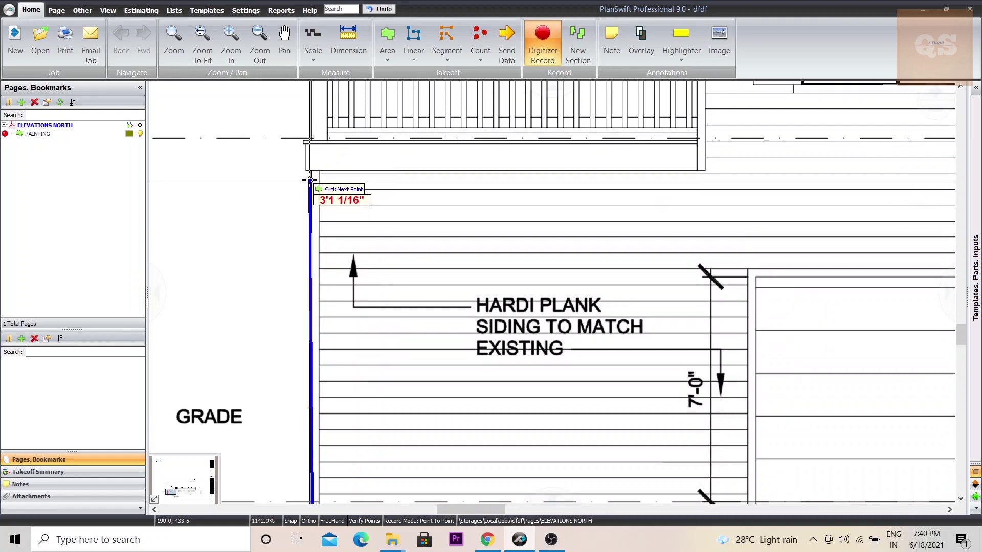
left_click(311, 173)
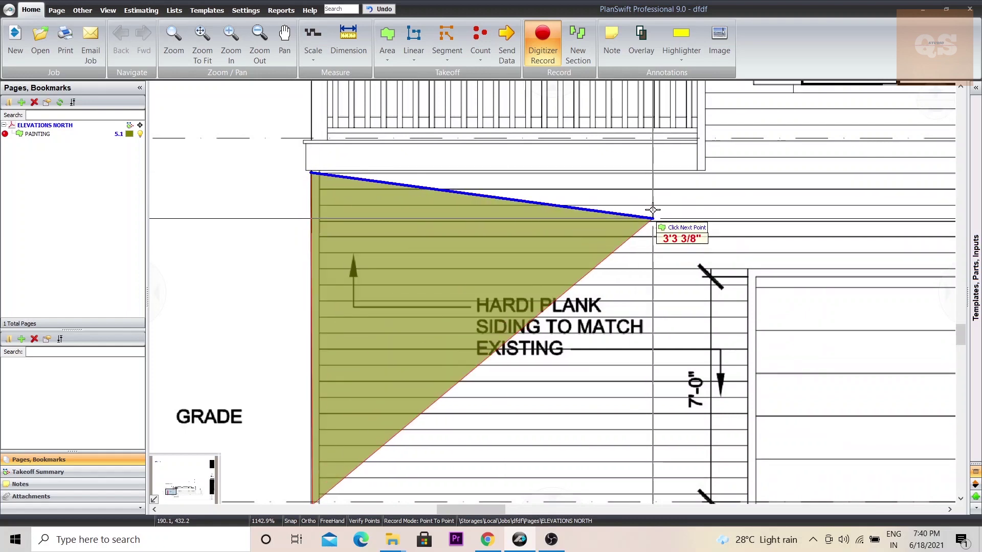
left_click(704, 173)
Step: Continue the outline up the upper-storey wall edge and along the eave to the far end of the existing house wall
left_click_drag(762, 162, 430, 242)
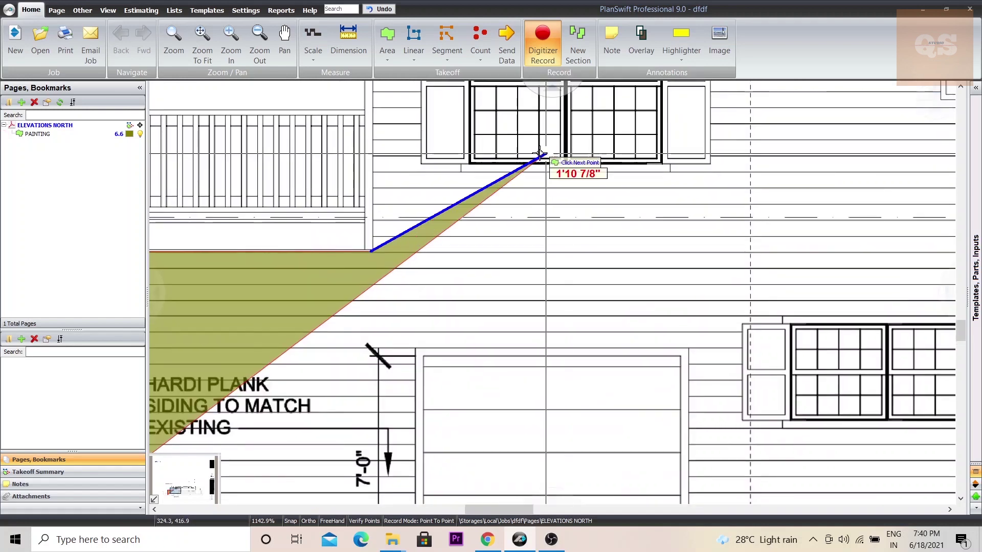
mouse_move(422, 140)
left_mouse_down()
mouse_move(384, 531)
mouse_move(440, 390)
left_mouse_up()
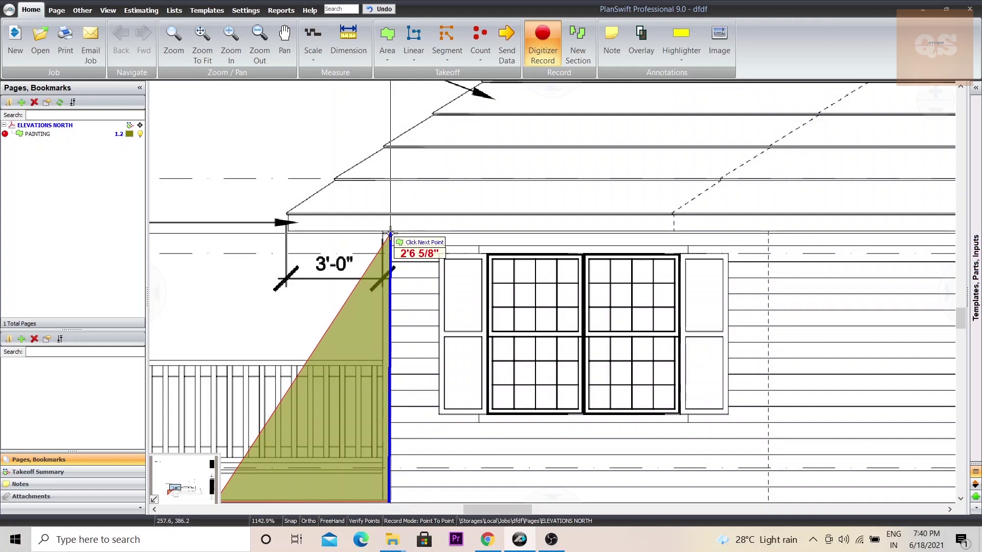
left_click(391, 234)
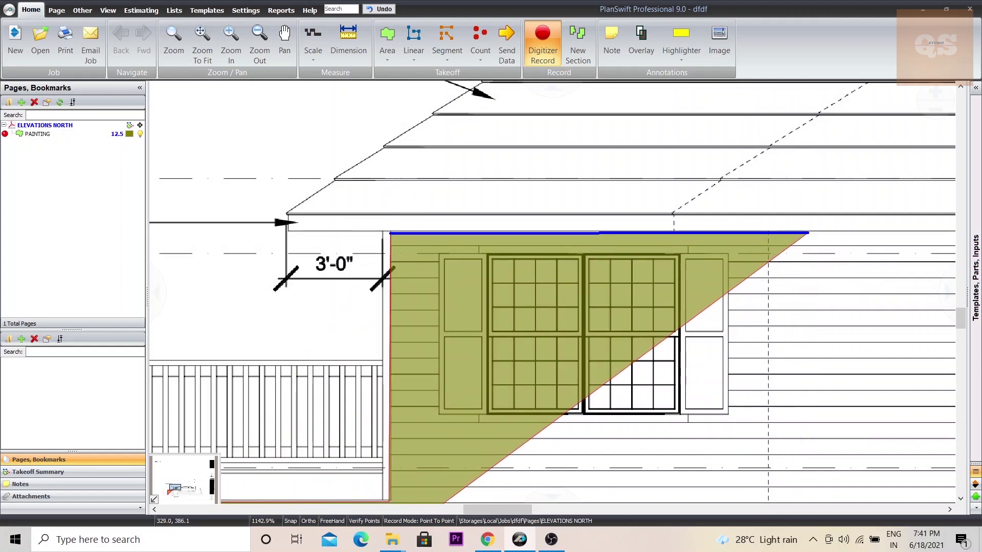
left_click_drag(808, 233, 106, 221)
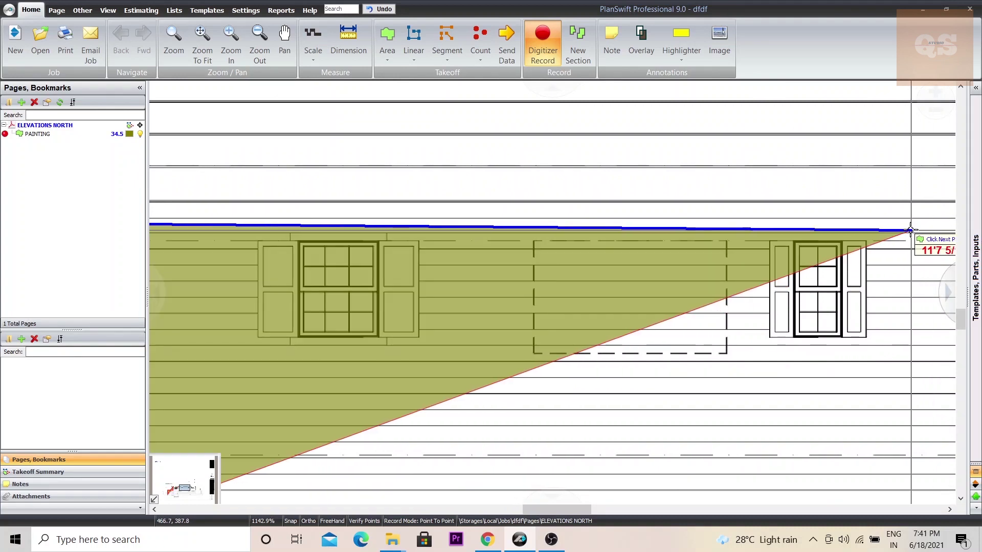
mouse_move(913, 218)
left_mouse_down()
mouse_move(726, 236)
mouse_move(332, 200)
left_mouse_up()
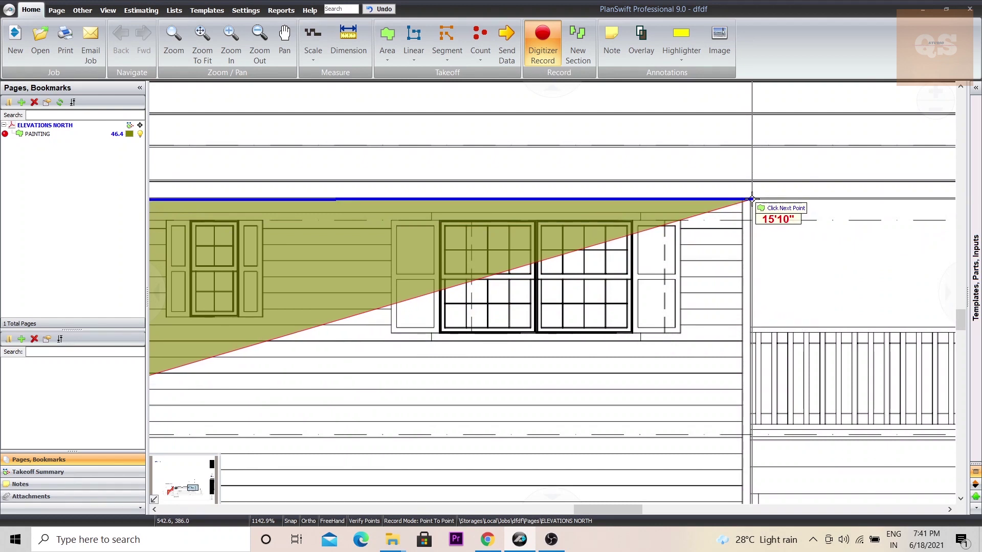
left_click(752, 199)
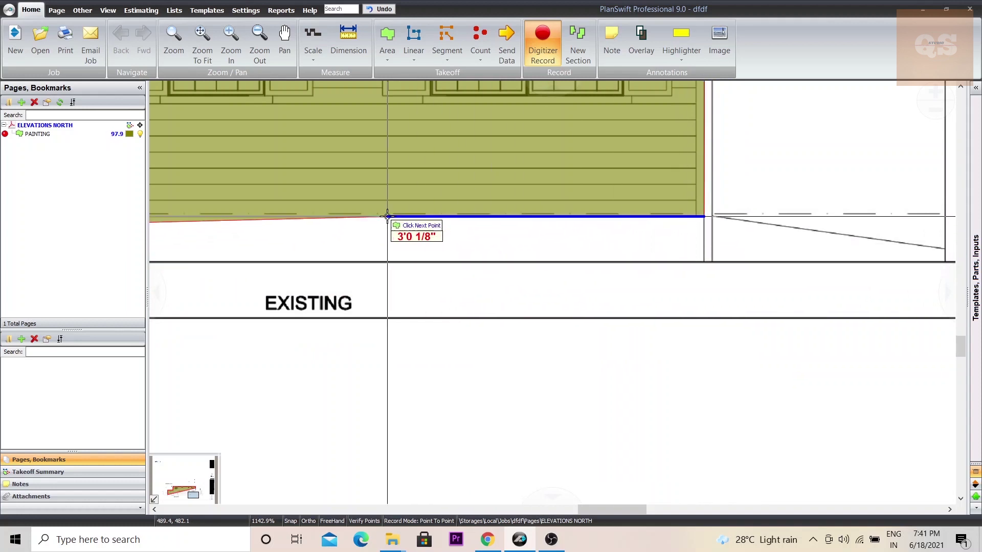
Step: Trace the outline back along the existing wall's base, step down to the addition's base line, and finish recording the area
left_click_drag(388, 216, 921, 240)
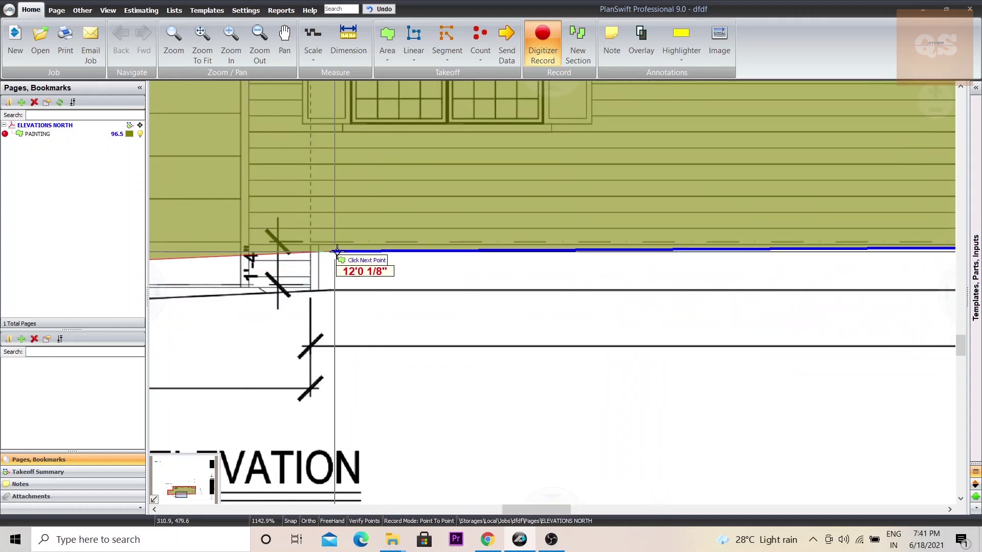
left_click_drag(319, 244, 429, 219)
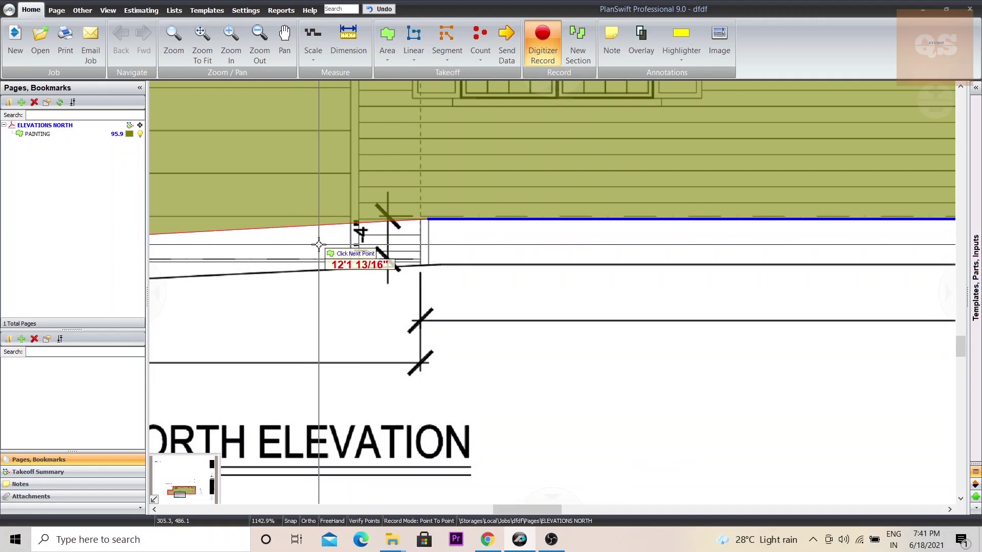
left_click(432, 222)
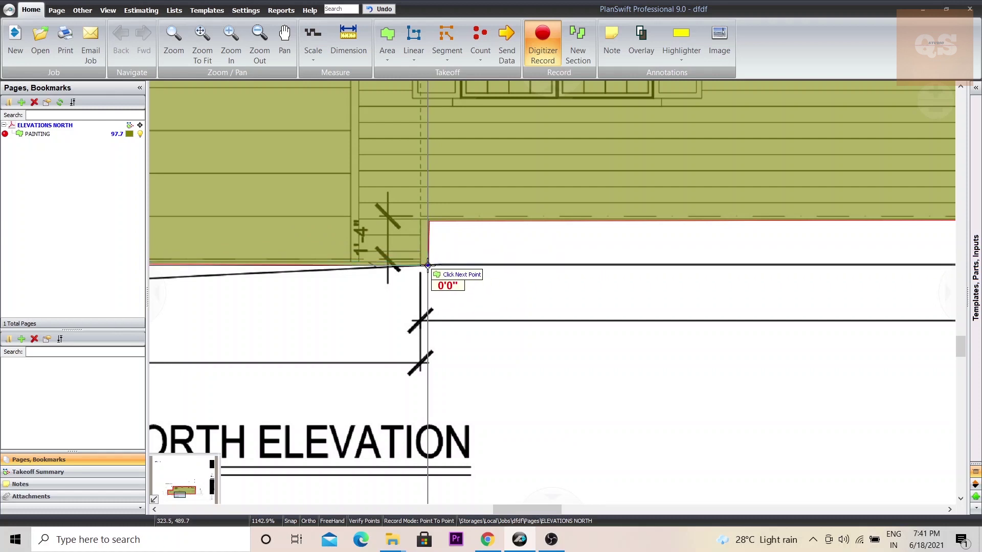
left_click_drag(428, 265, 684, 243)
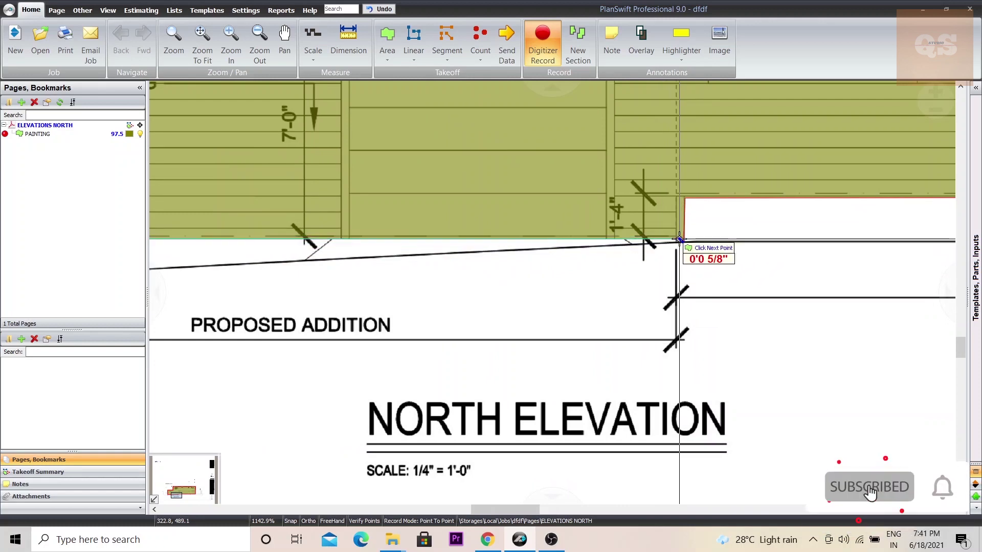
scroll(680, 239, "down", 2)
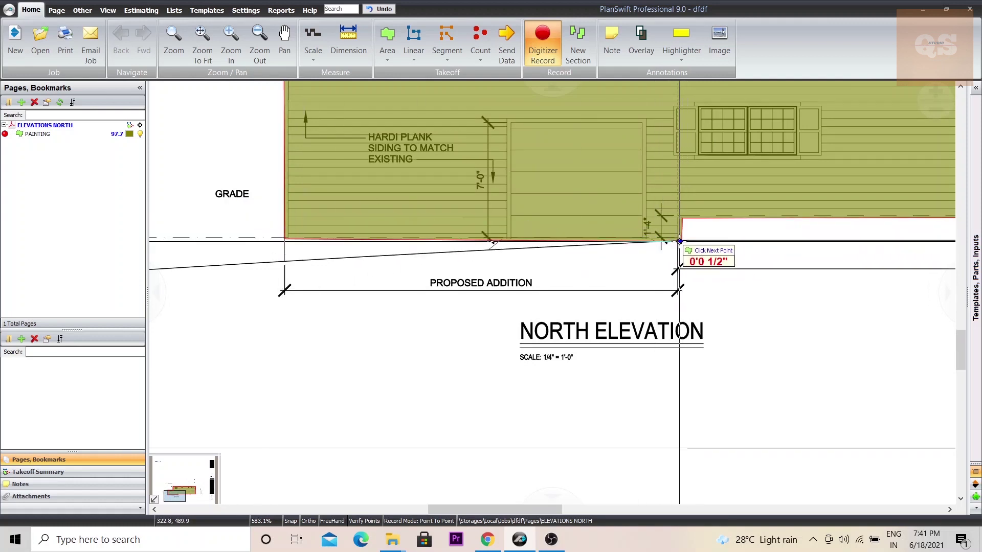
left_click(546, 45)
Step: Subtract the large double window above the garage door from the PAINTING section by tracing its four frame corners
scroll(514, 145, "down", 2)
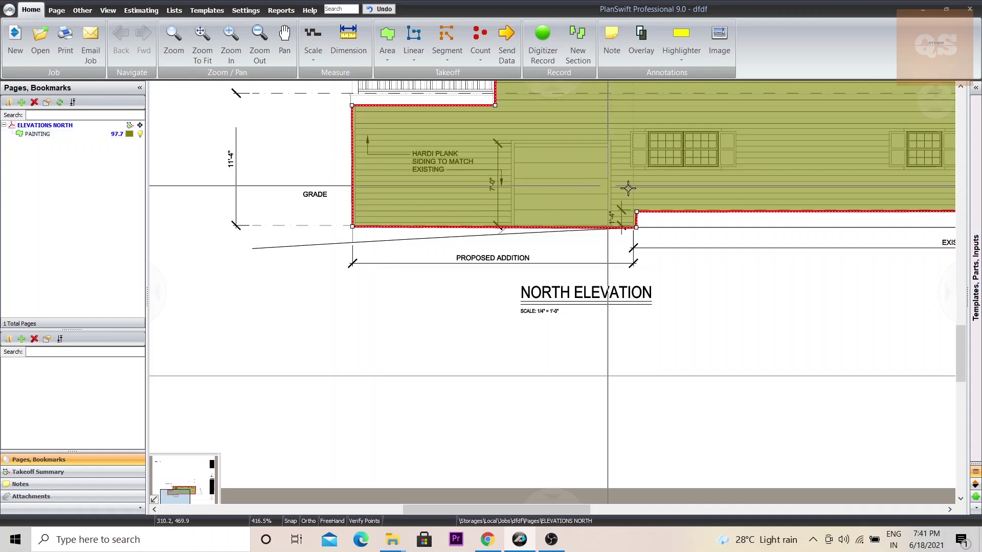
mouse_move(746, 142)
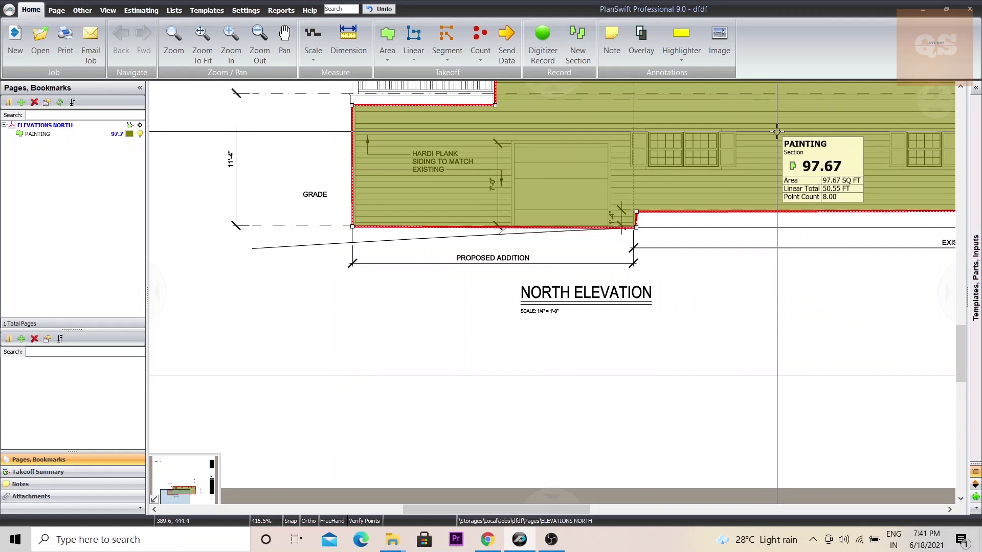
left_click_drag(762, 143, 555, 265)
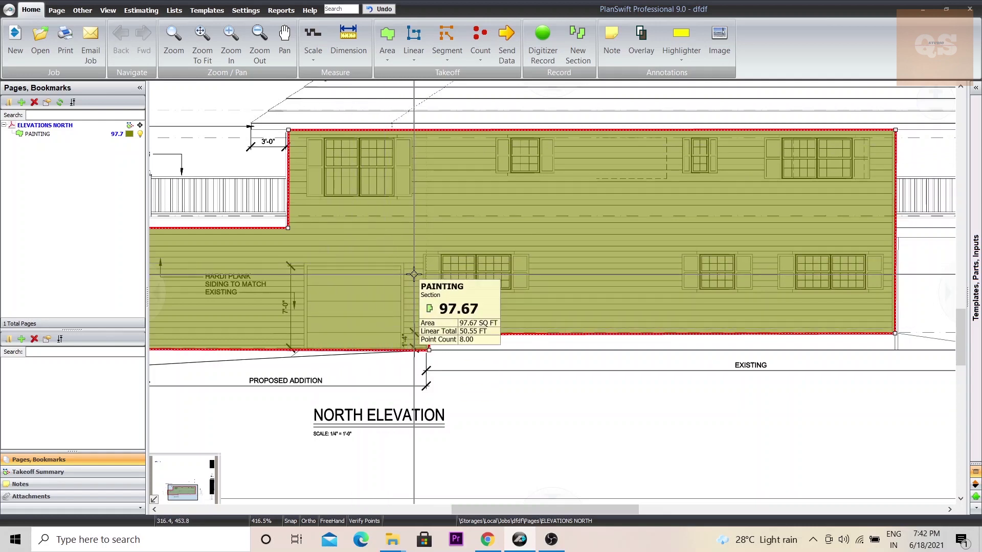
right_click(439, 174)
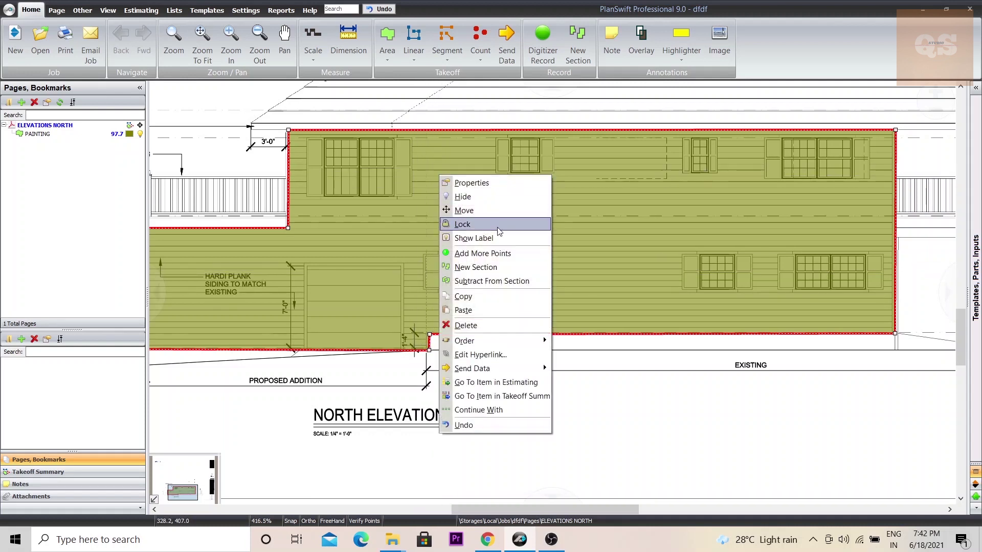
left_click(490, 281)
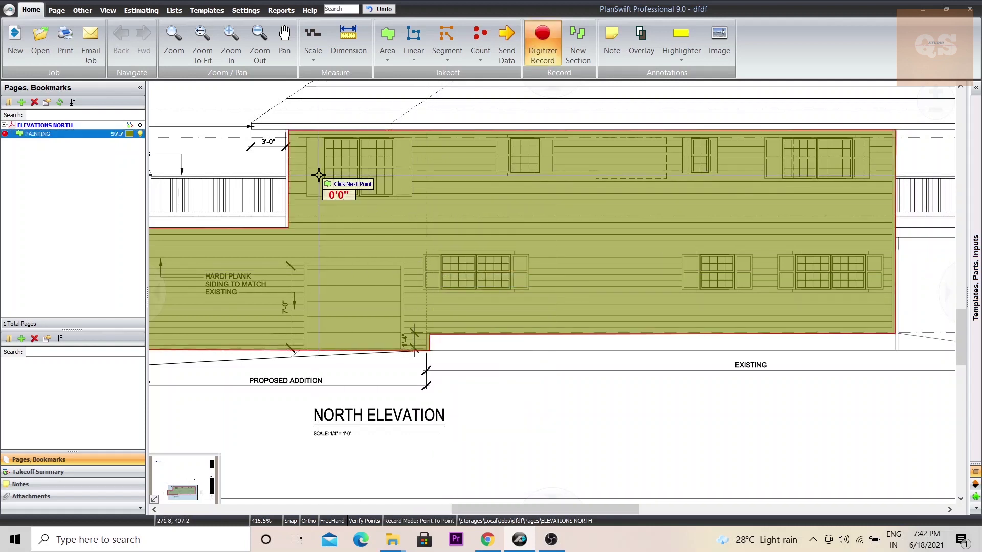
scroll(319, 153, "up", 2)
scroll(323, 147, "up", 3)
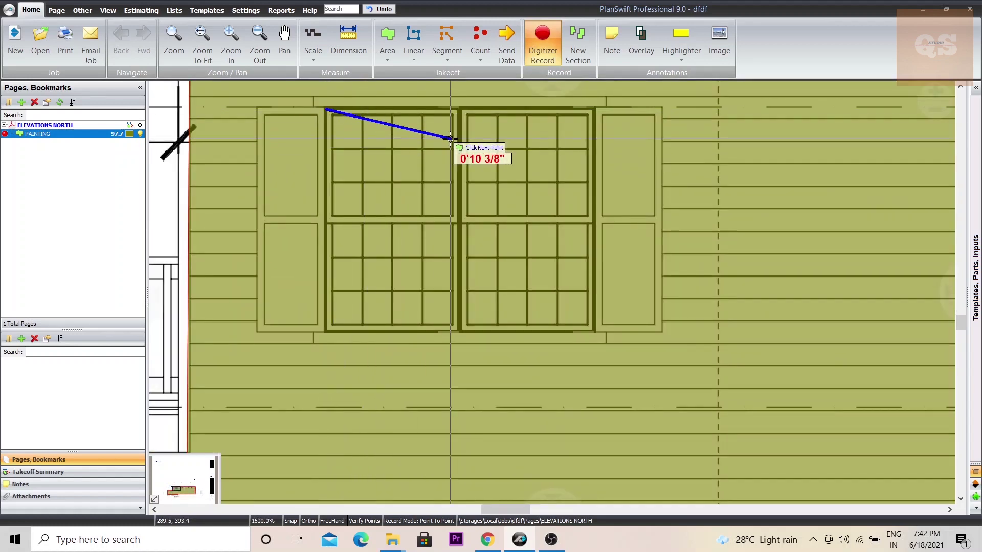
left_click(595, 108)
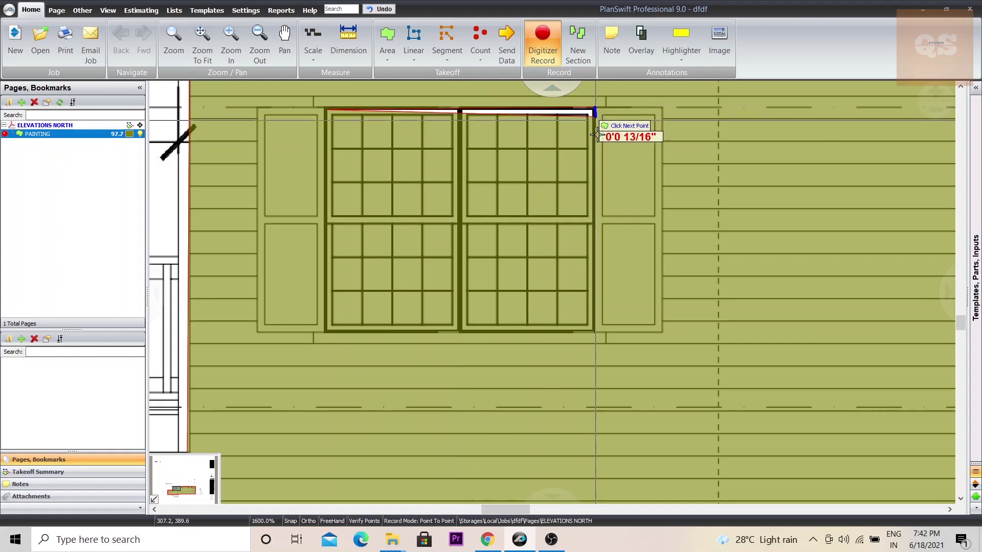
left_click(596, 332)
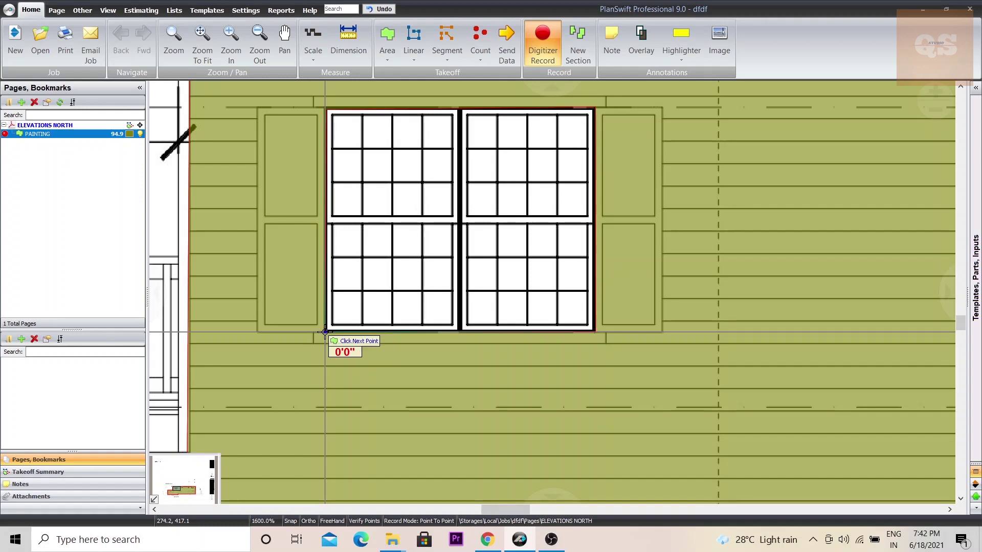
left_click(547, 52)
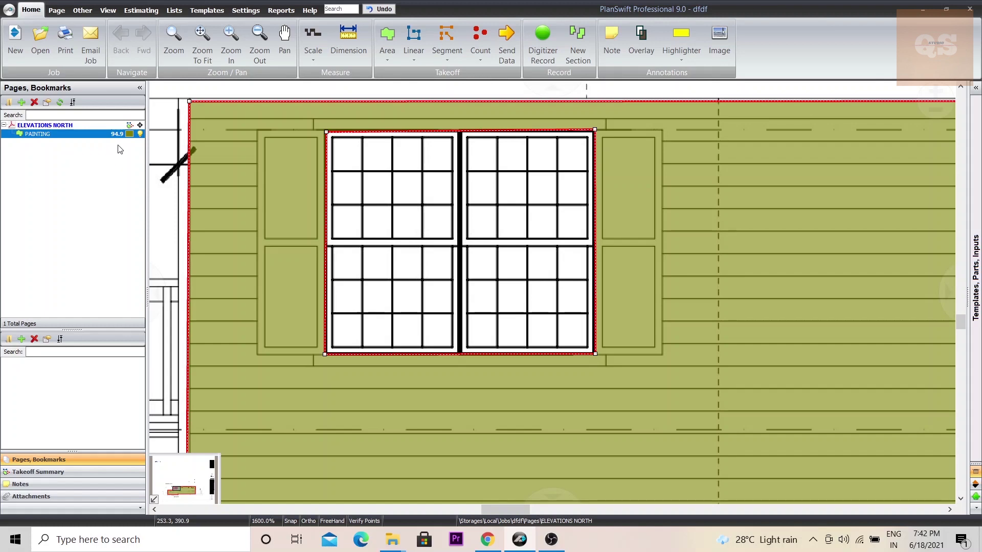
Step: Subtract the second upper-storey window, beside the dashed opening, from the PAINTING section by tracing its frame without the shutters
scroll(636, 213, "down", 3)
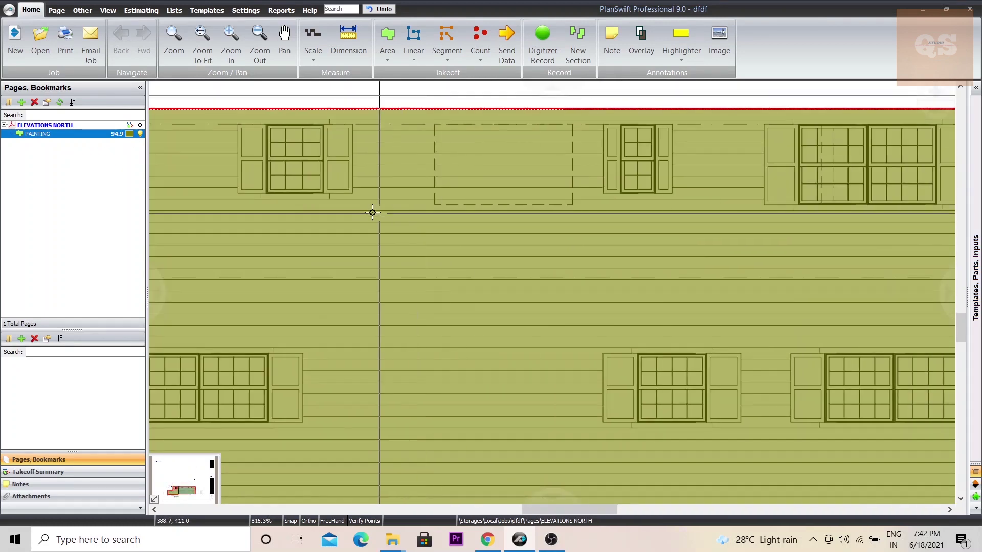
scroll(262, 133, "up", 3)
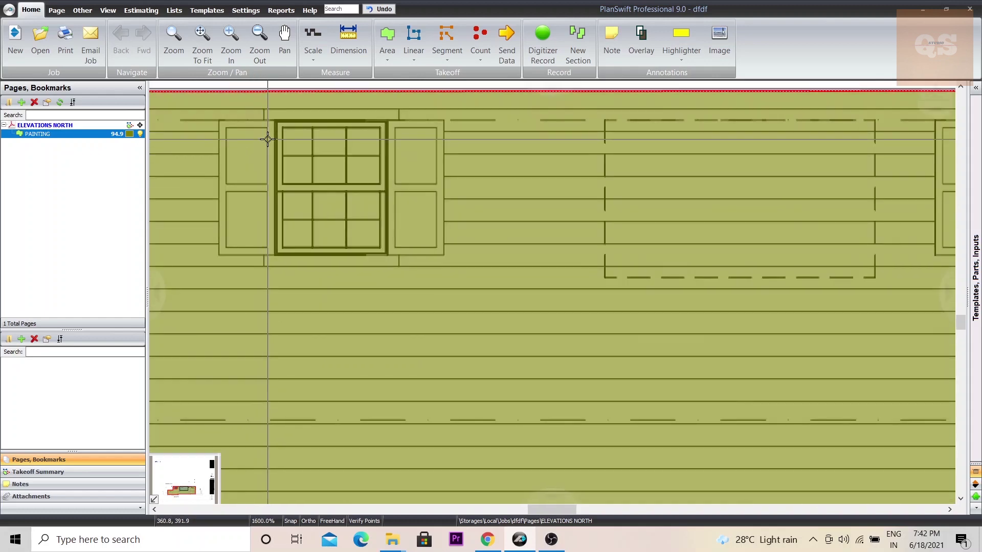
right_click(476, 183)
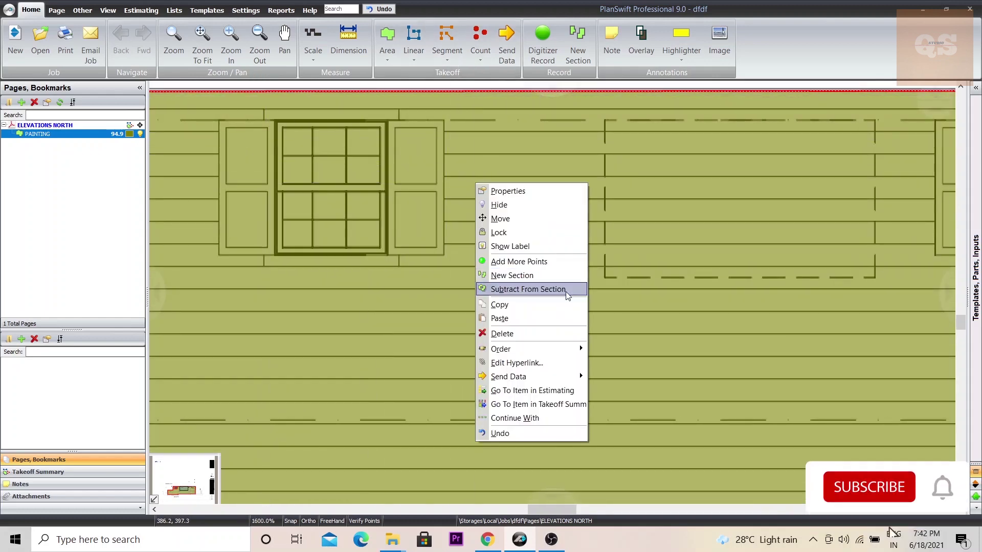
left_click(534, 290)
left_click(278, 259)
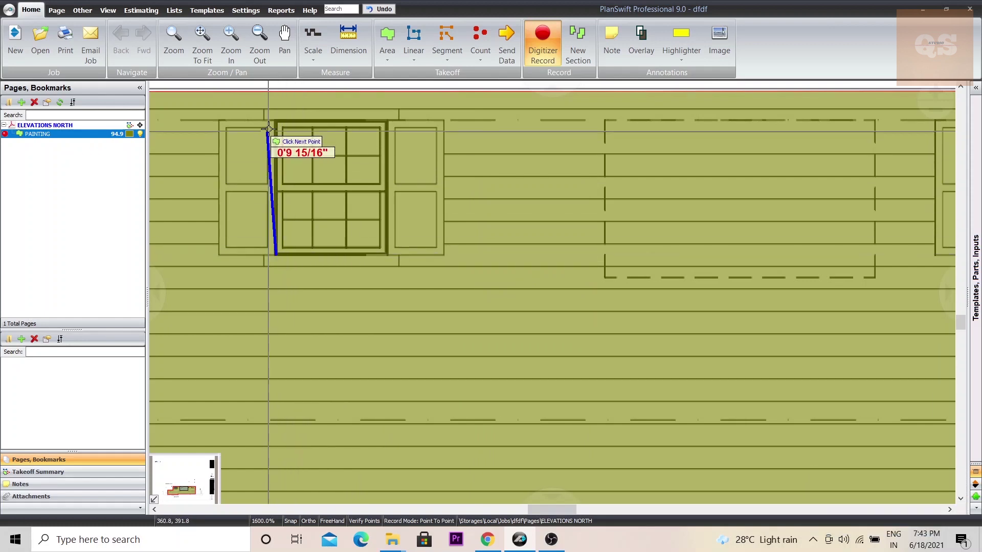
left_click(387, 121)
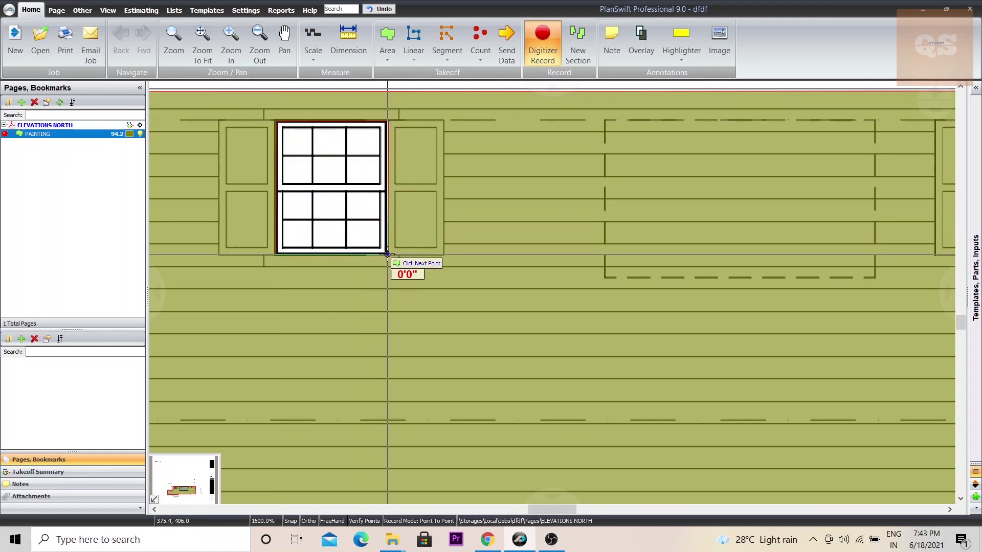
left_click(543, 54)
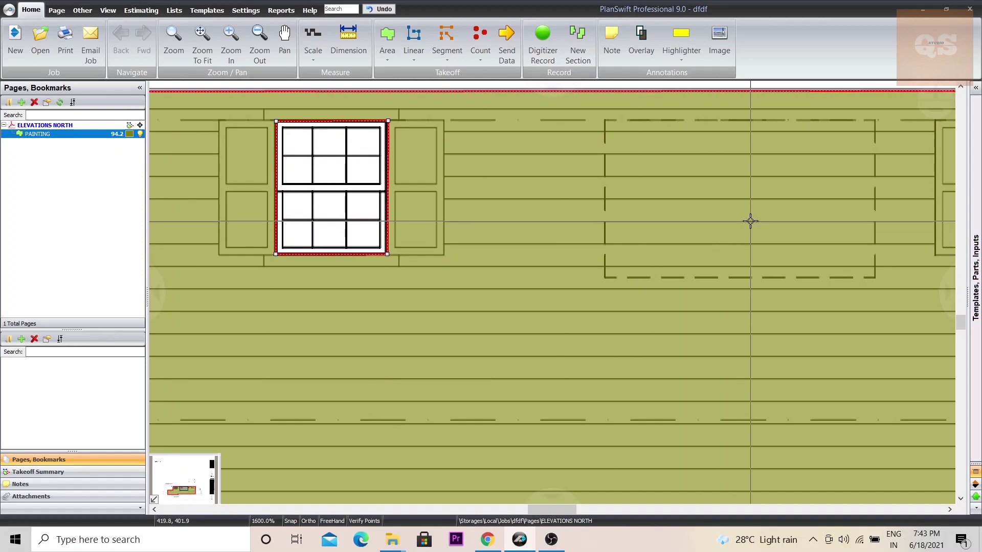
Step: Subtract the narrow upper-storey window from the PAINTING section by tracing its four frame corners, leaving out the shutters
left_click_drag(750, 220, 182, 228)
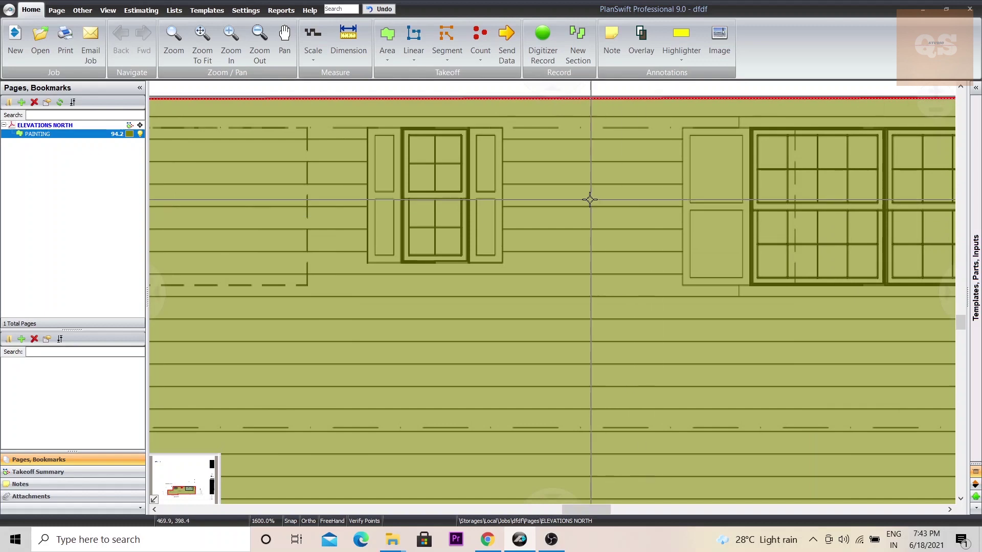
right_click(570, 205)
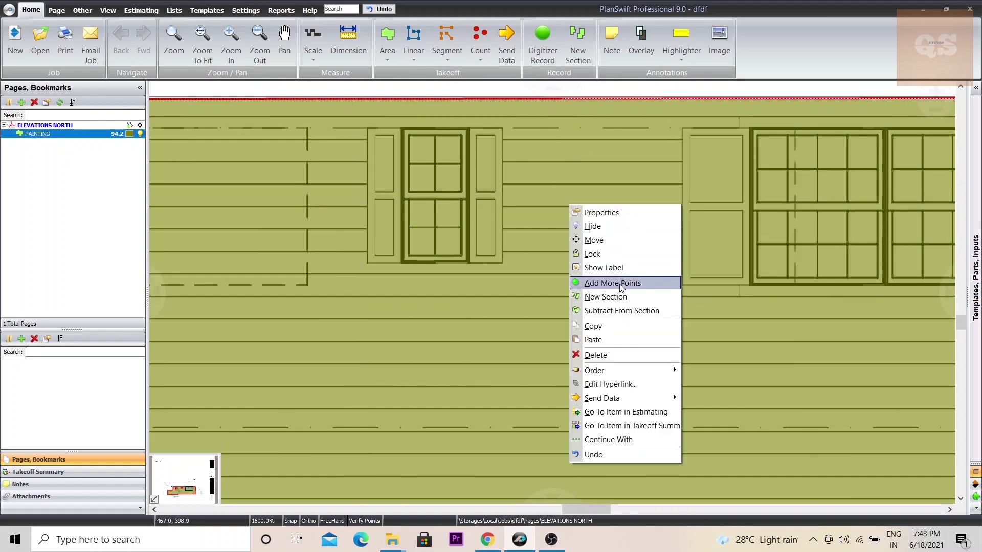
left_click(622, 310)
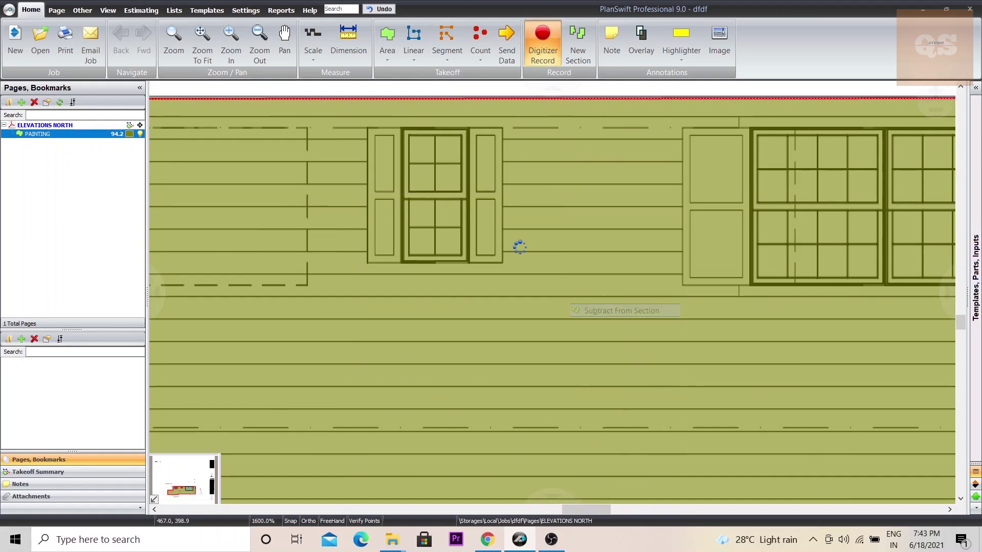
left_click(401, 129)
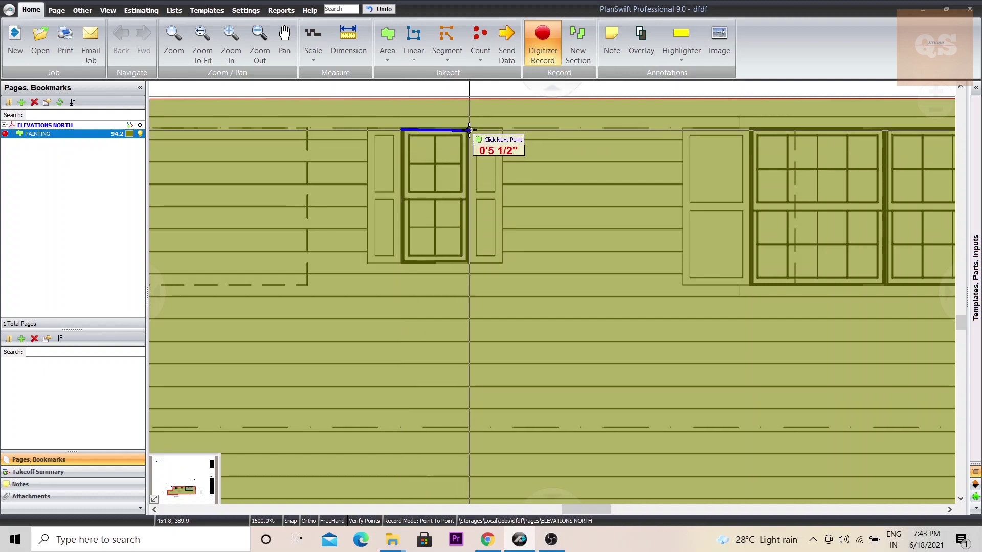
left_click(469, 131)
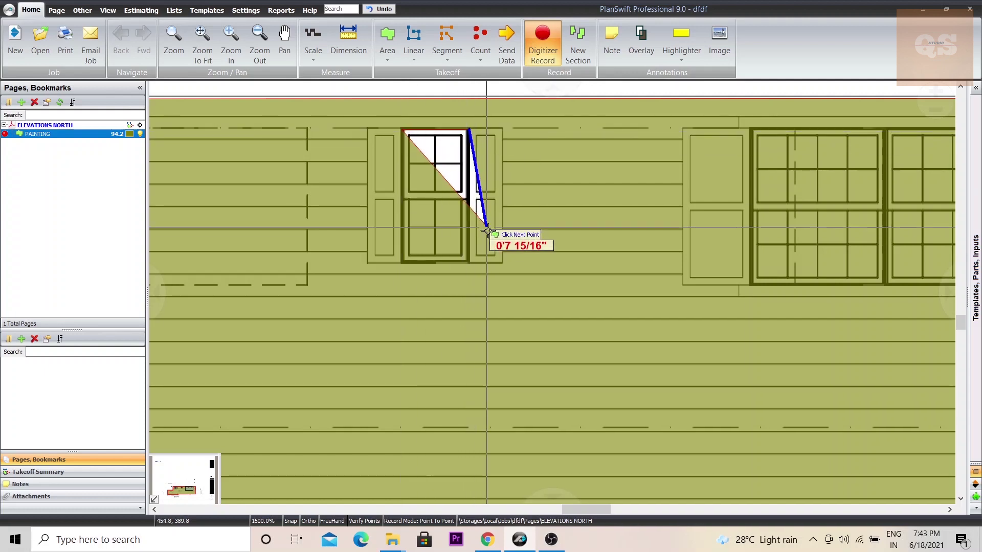
left_click(469, 262)
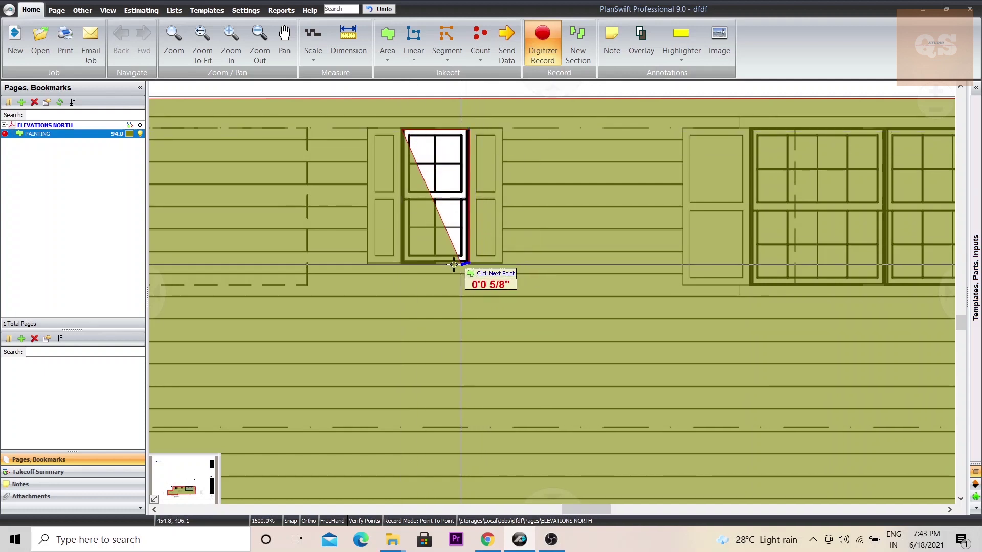
left_click(403, 263)
left_click(535, 50)
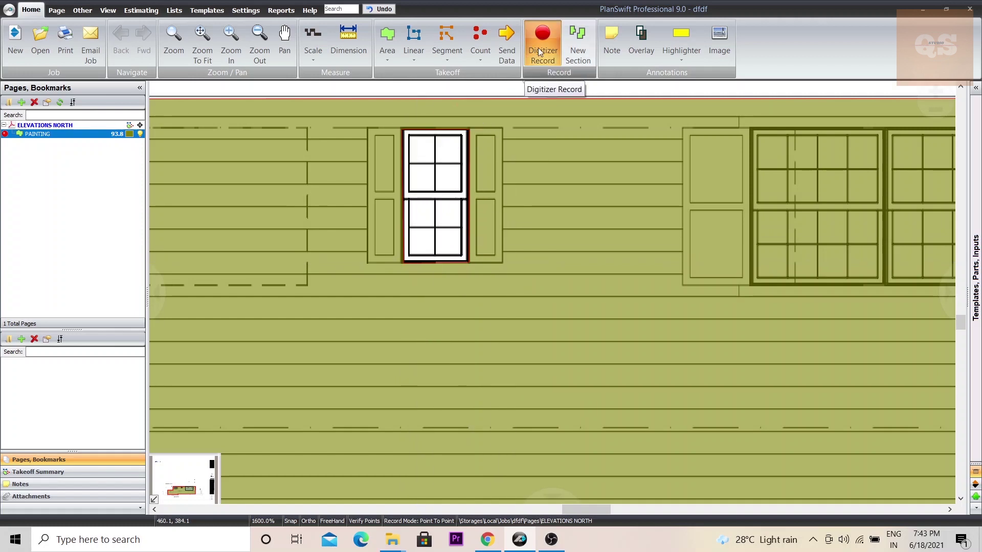
left_click(538, 47)
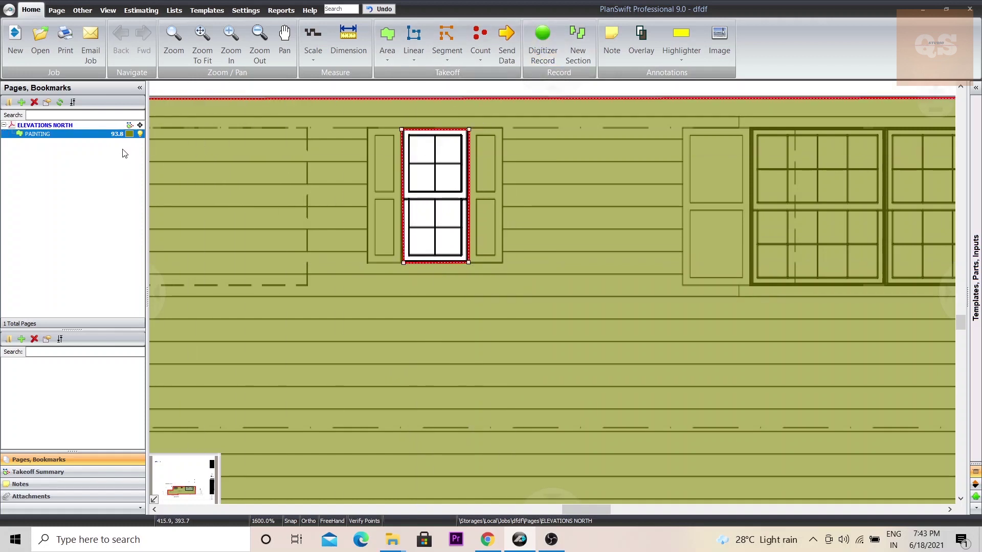
Step: Subtract the upper-storey double window nearest the far end of the existing wall from the PAINTING section by tracing its frame
scroll(529, 205, "down", 3)
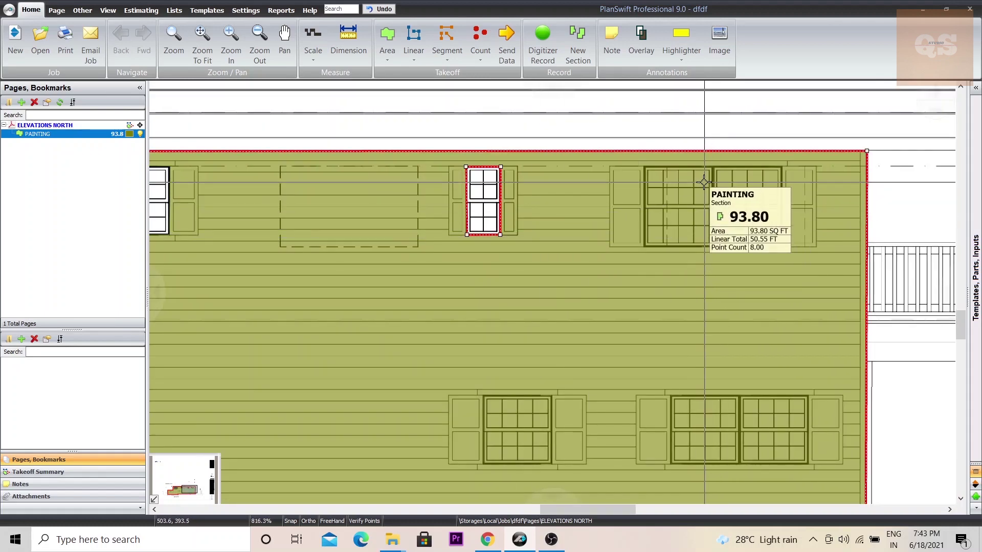
scroll(701, 184, "up", 3)
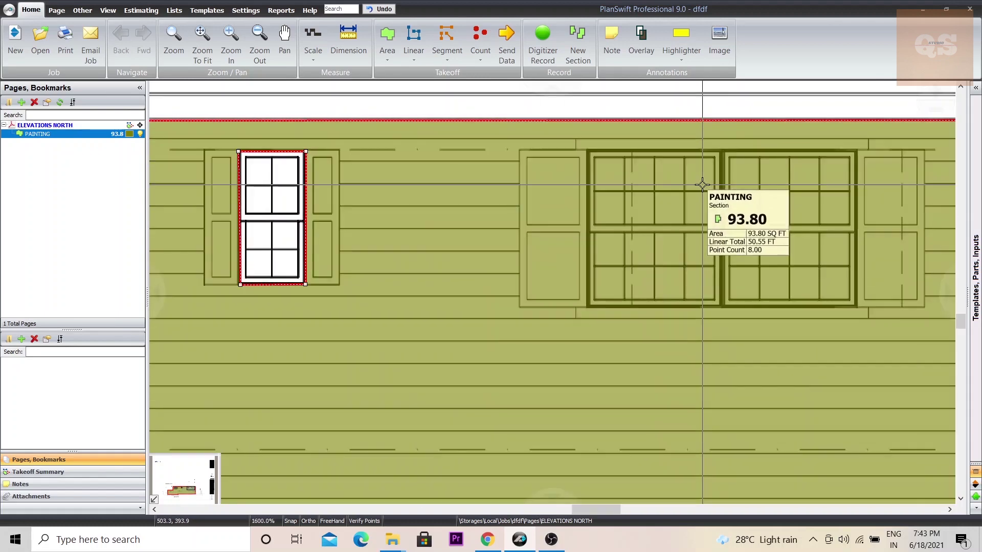
right_click(476, 165)
left_click(527, 271)
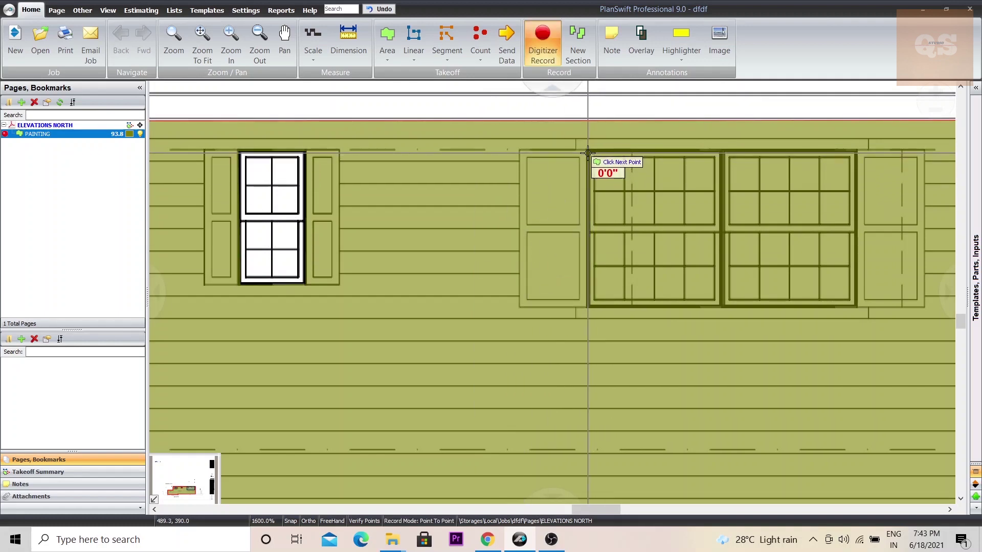
left_click(855, 152)
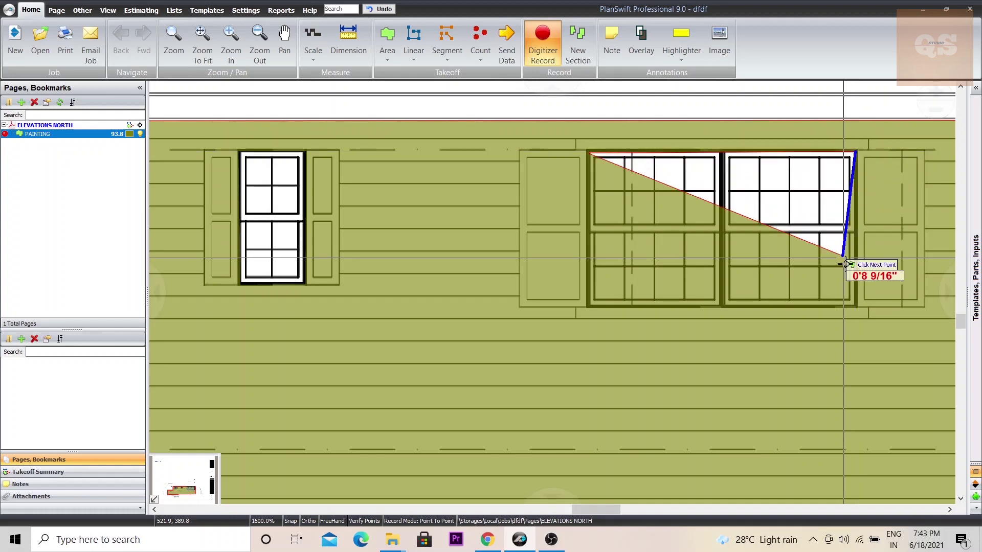
left_click(855, 306)
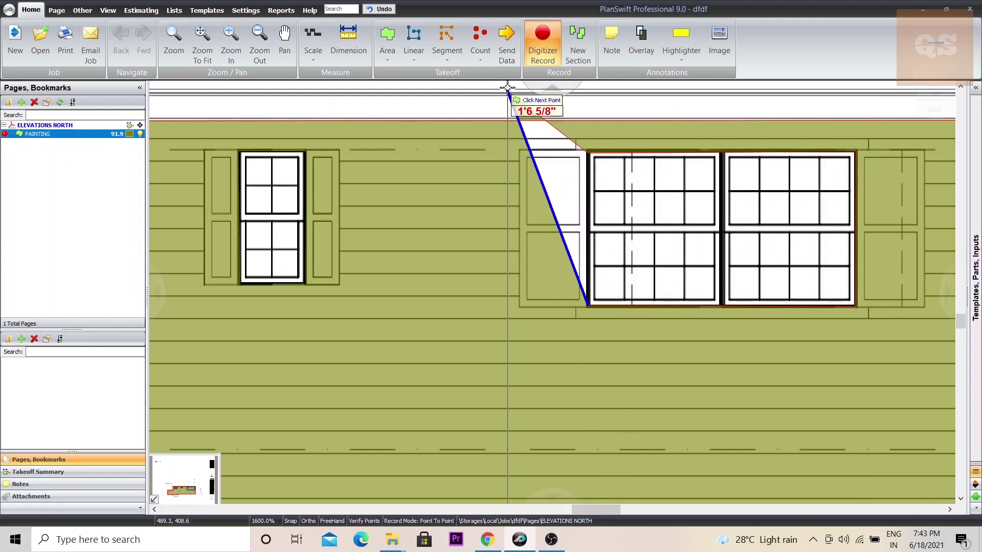
left_click(543, 46)
Step: Subtract the lower-storey double window nearest the wall's far end from the PAINTING section by tracing its frame corners
scroll(371, 184, "up", 1)
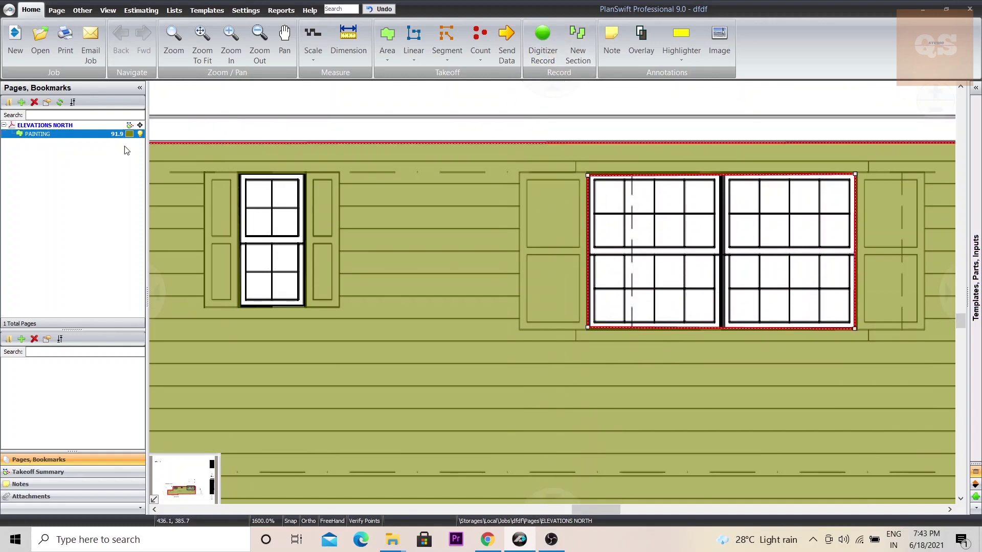
scroll(603, 217, "down", 3)
scroll(716, 378, "down", 5)
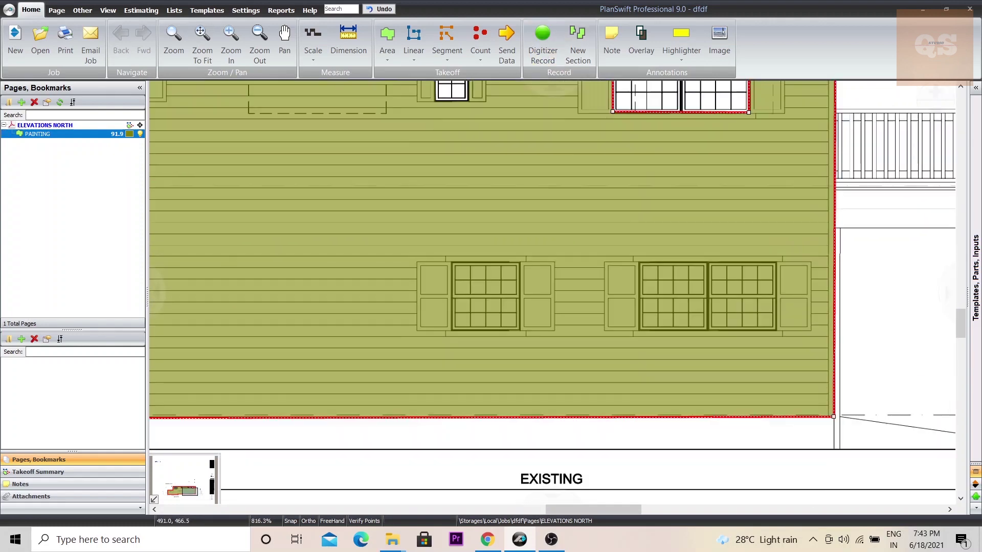
scroll(708, 241, "up", 3)
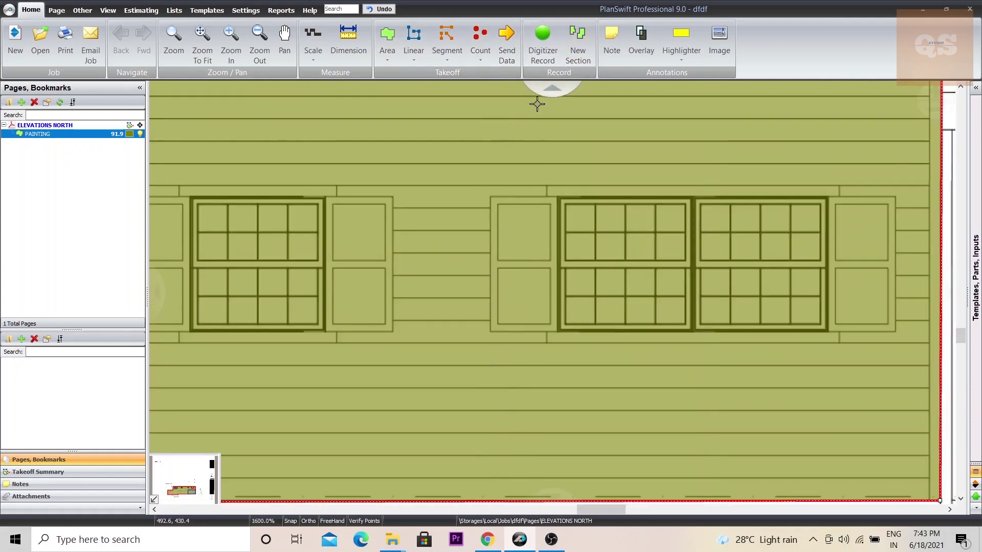
right_click(479, 179)
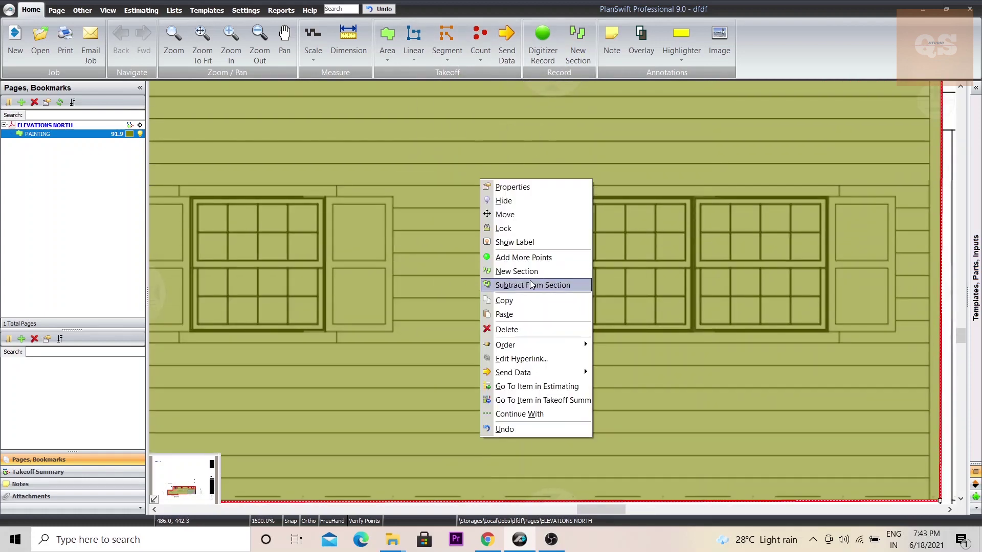
left_click(533, 285)
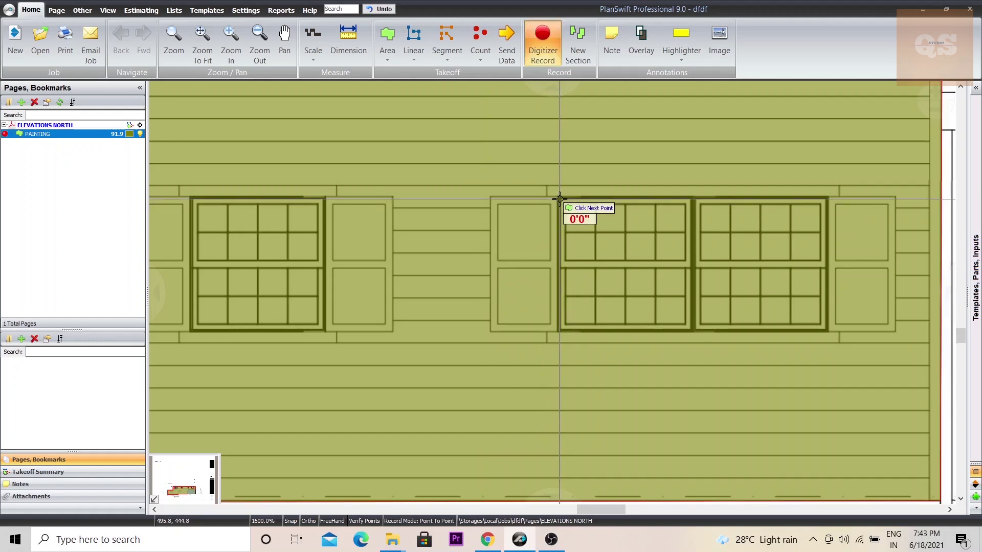
left_click(826, 198)
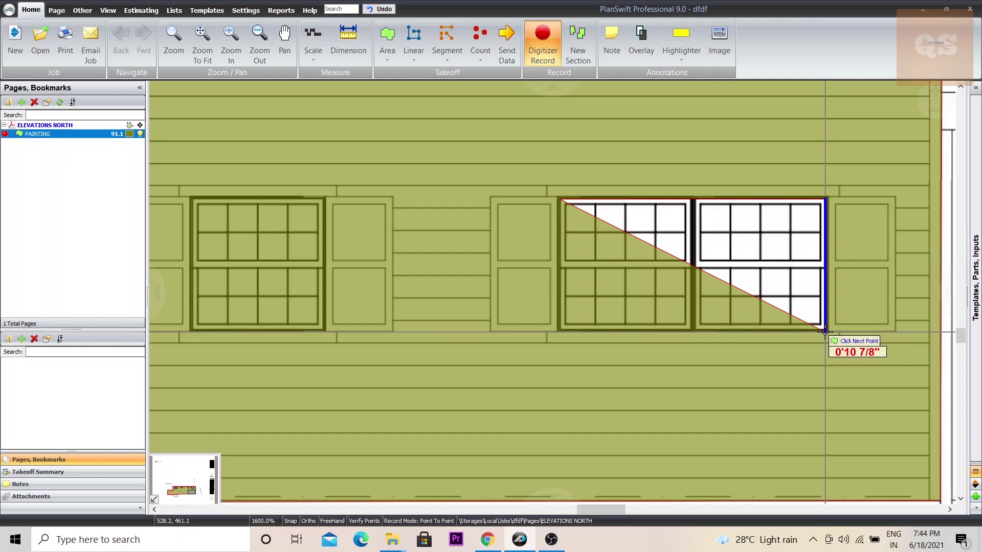
left_click(827, 332)
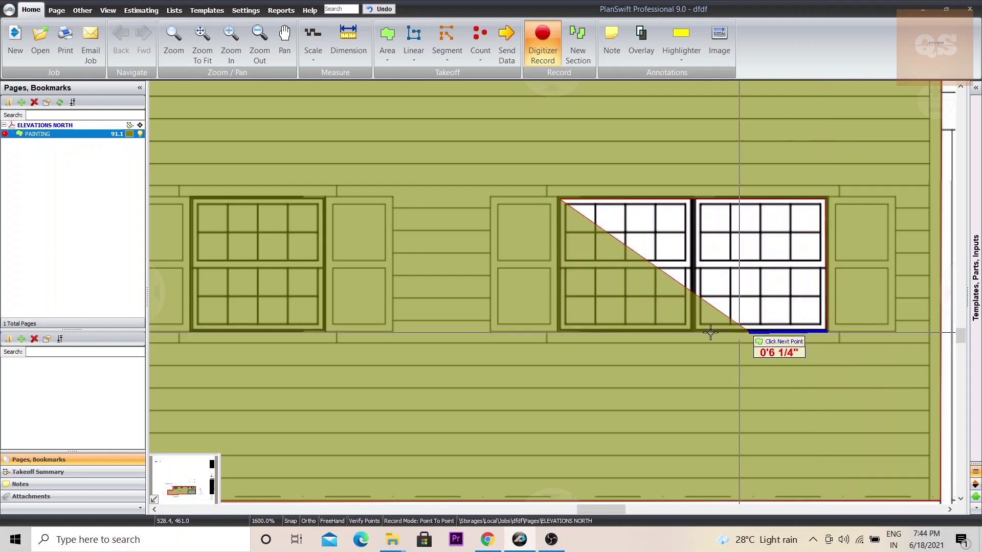
left_click(560, 330)
key("Escape")
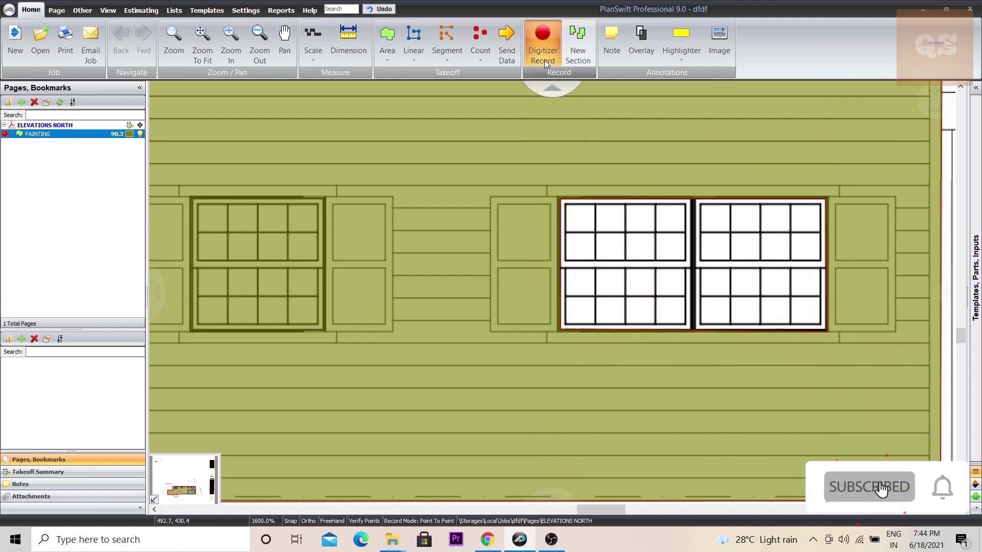
left_click(545, 61)
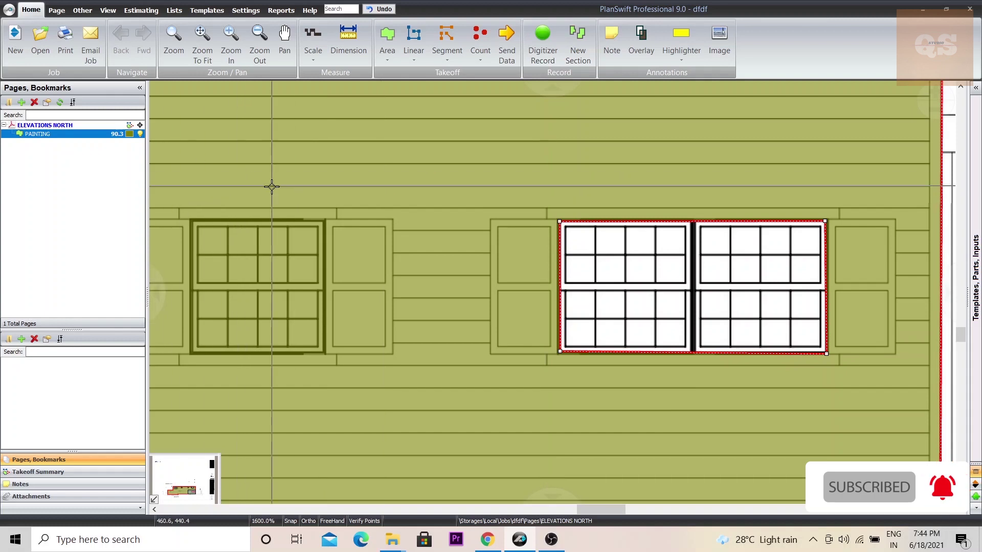
Step: Subtract the neighbouring lower-storey single window from the PAINTING section by tracing its frame without the shutters
left_click_drag(191, 264, 455, 241)
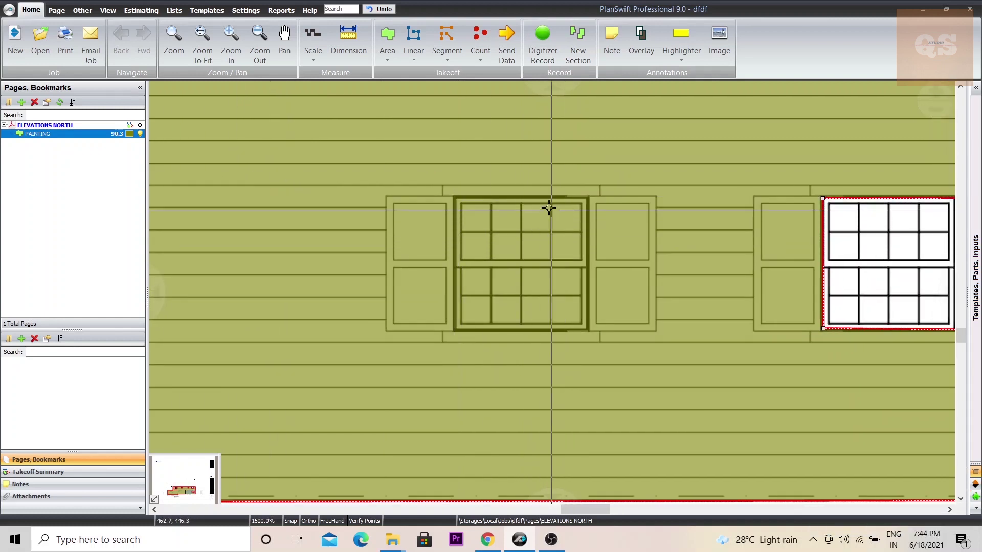
right_click(521, 234)
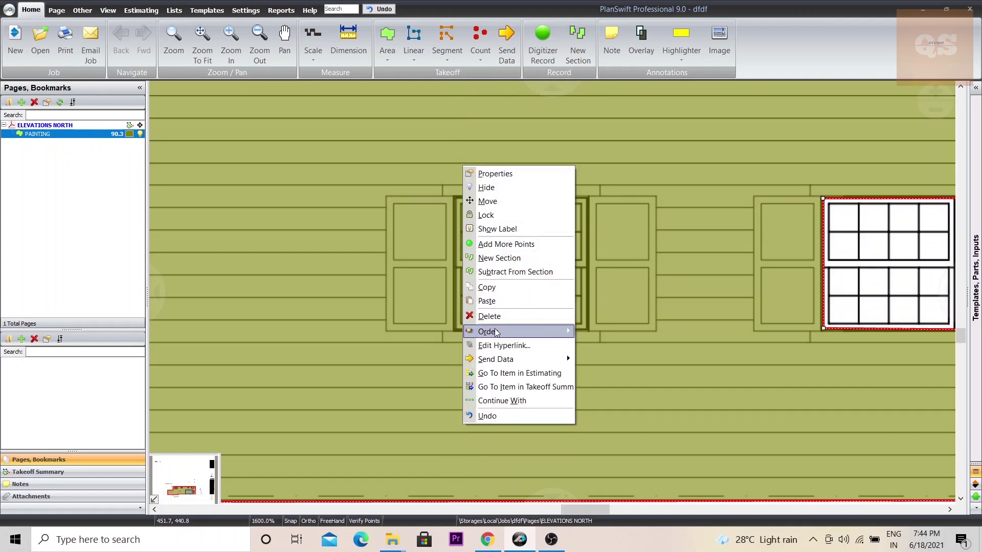
left_click(513, 273)
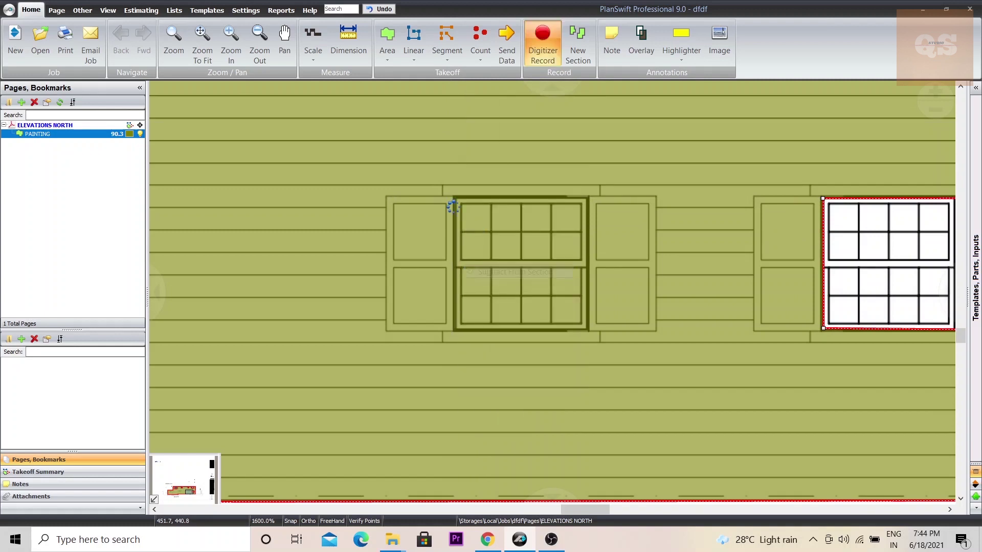
left_click(588, 198)
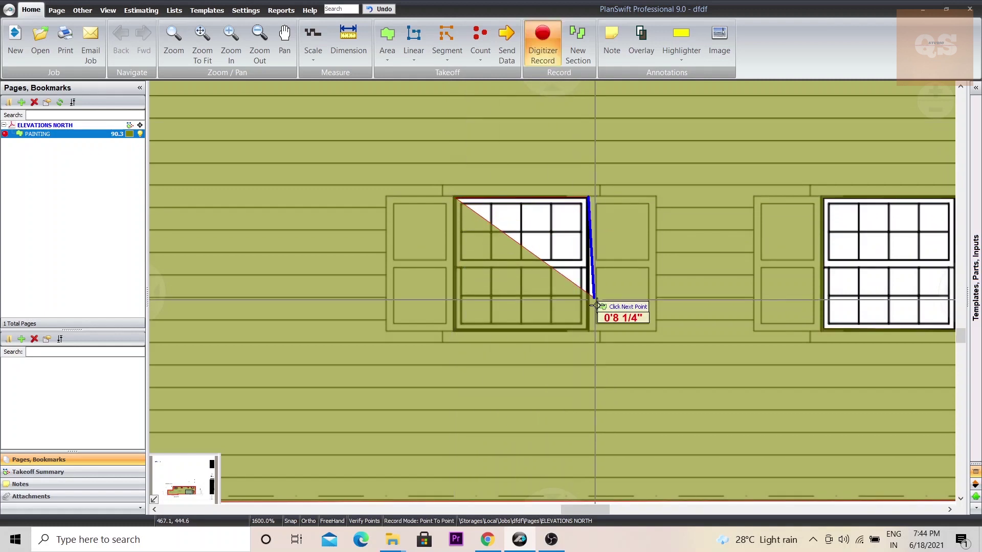
left_click(588, 331)
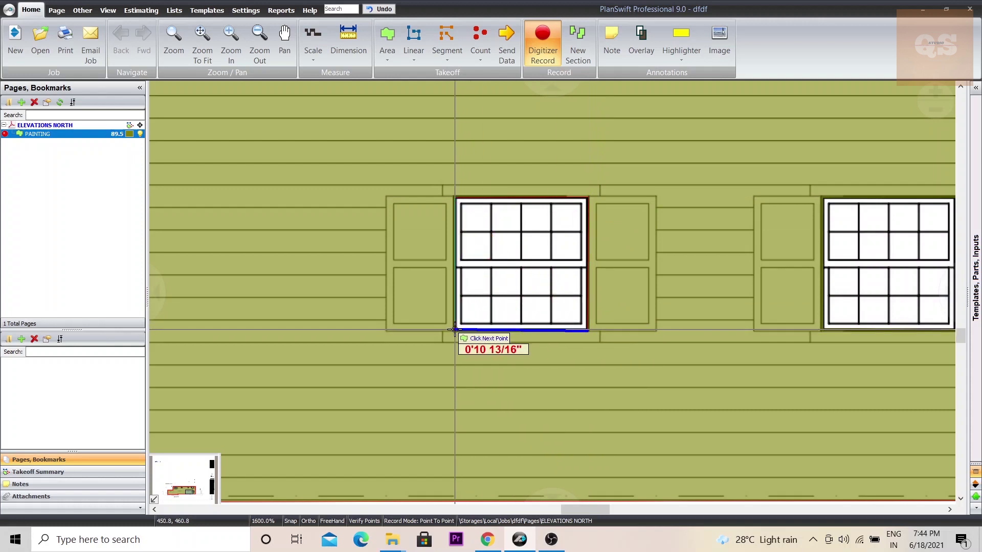
left_click(455, 330)
key("Escape")
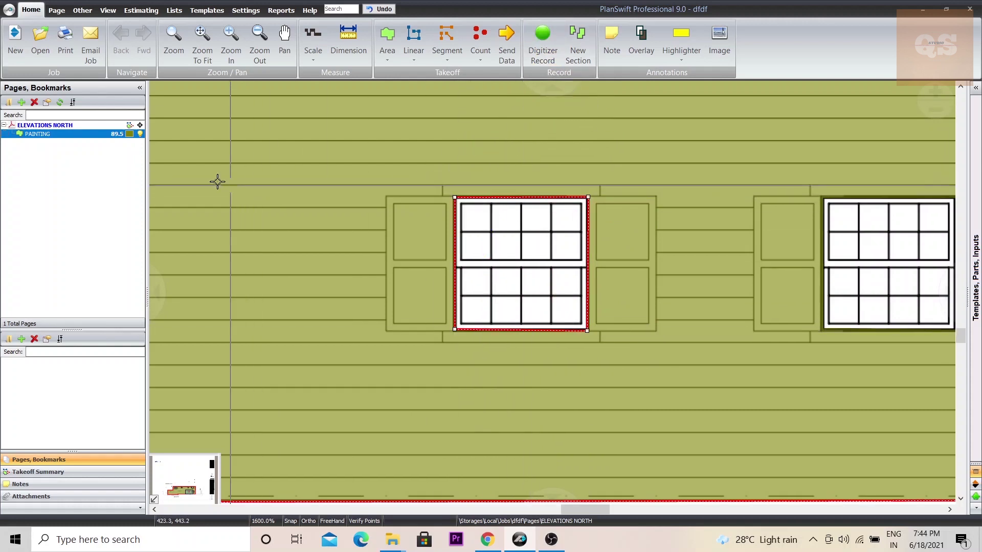
Step: Subtract the lower-storey double window next to the garage door from the PAINTING section by tracing its four frame corners
scroll(484, 271, "down", 2)
left_click_drag(388, 304, 853, 282)
scroll(425, 216, "up", 3)
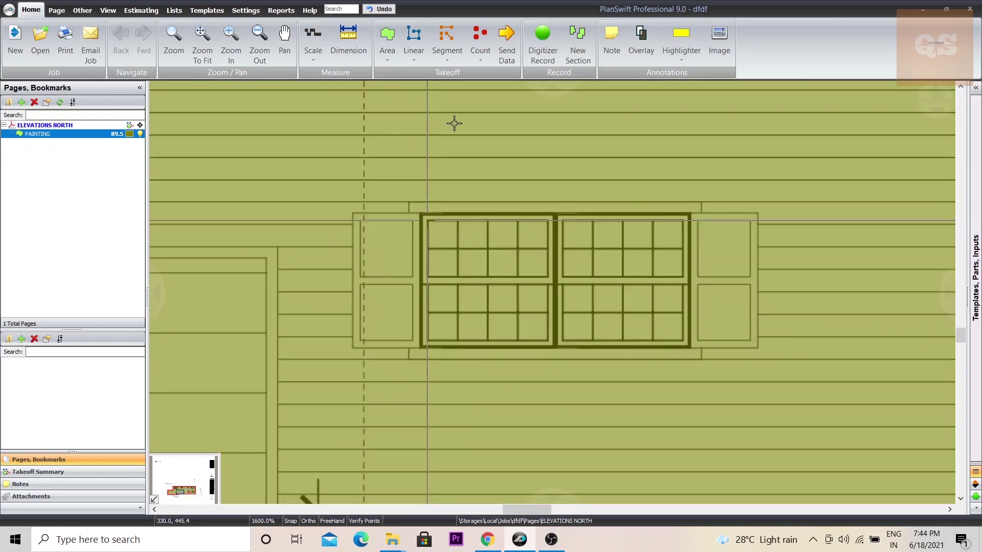
right_click(473, 177)
left_click(521, 284)
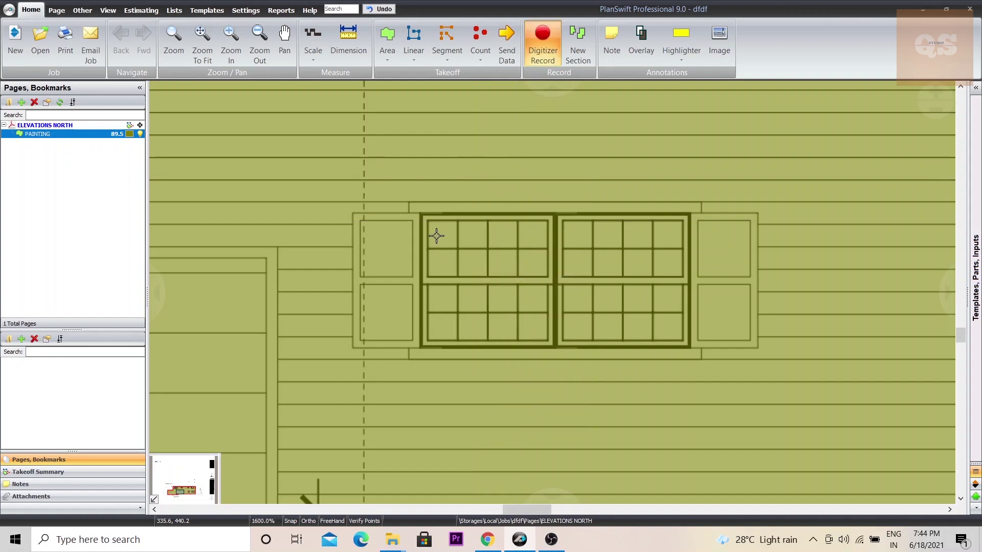
left_click(419, 214)
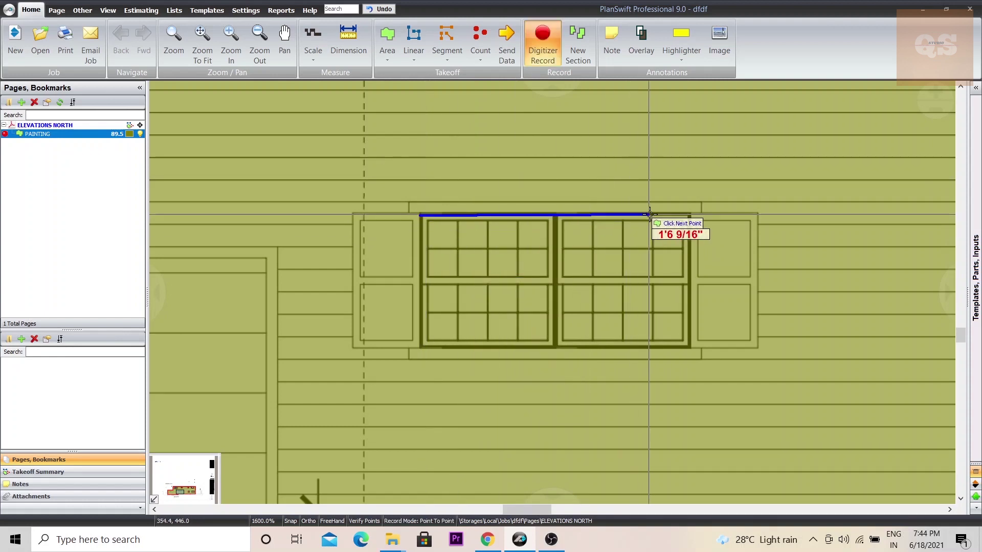
left_click(689, 215)
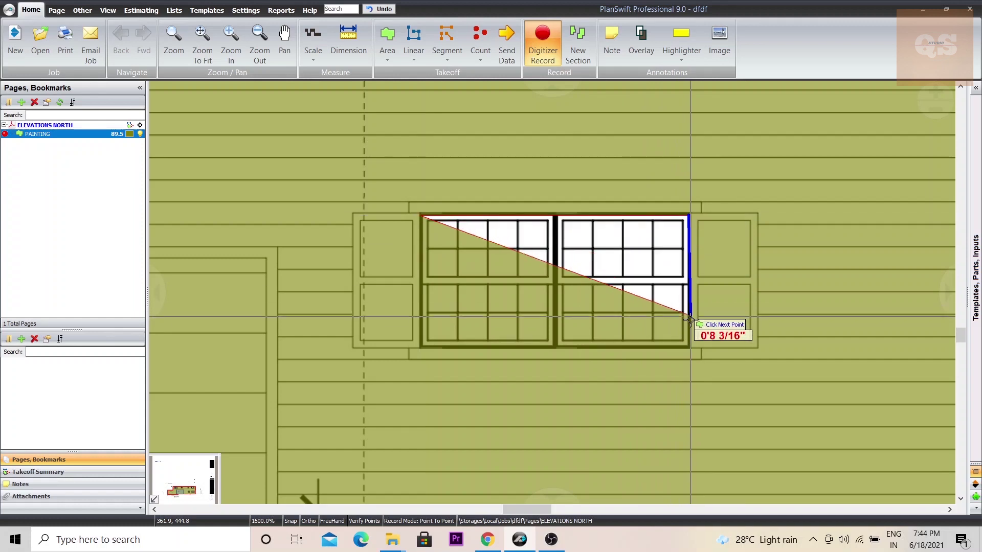
left_click(690, 346)
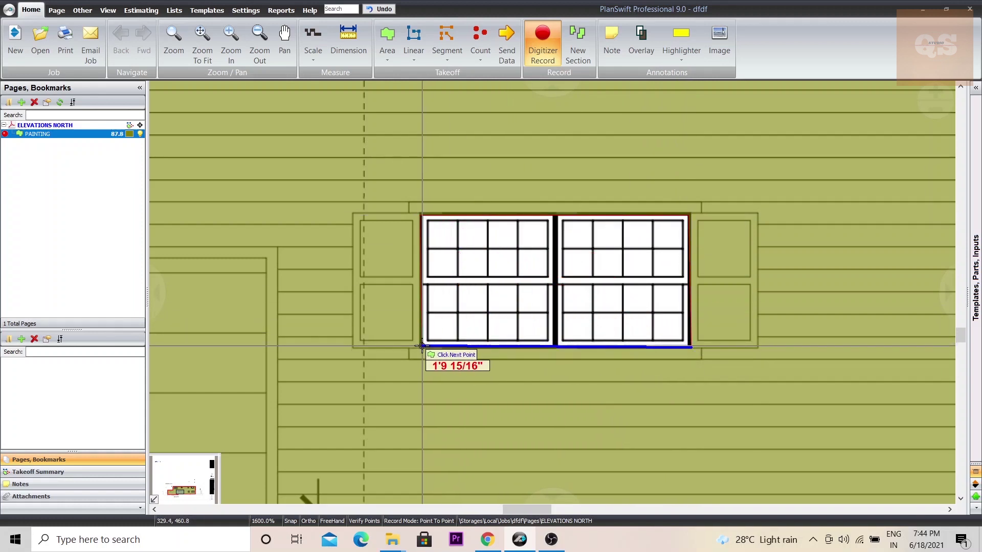
left_click(543, 39)
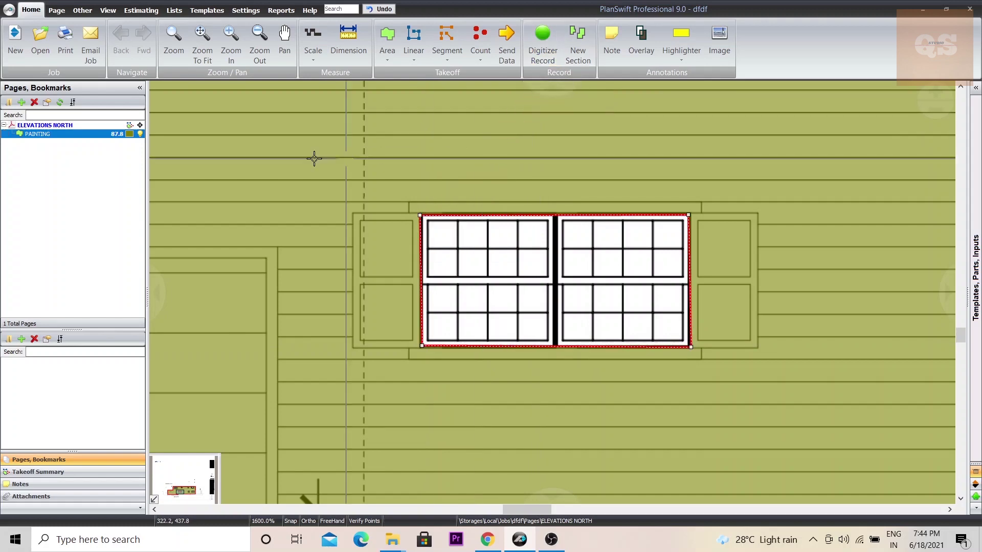
Step: Subtract the garage door opening from the PAINTING section by tracing the four outer corners of its frame
scroll(343, 229, "down", 1)
left_click_drag(328, 241, 584, 142)
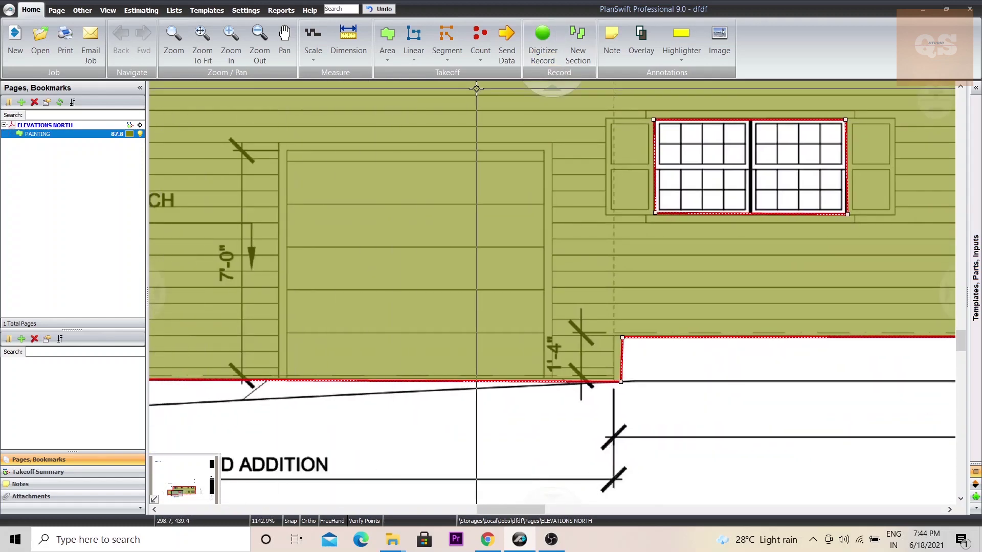
right_click(280, 146)
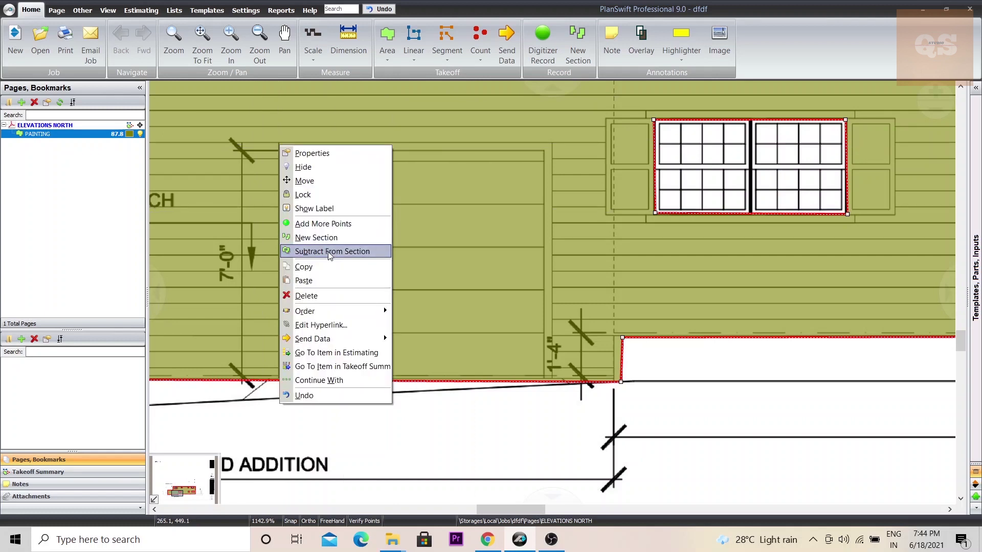
left_click(312, 254)
left_click(287, 157)
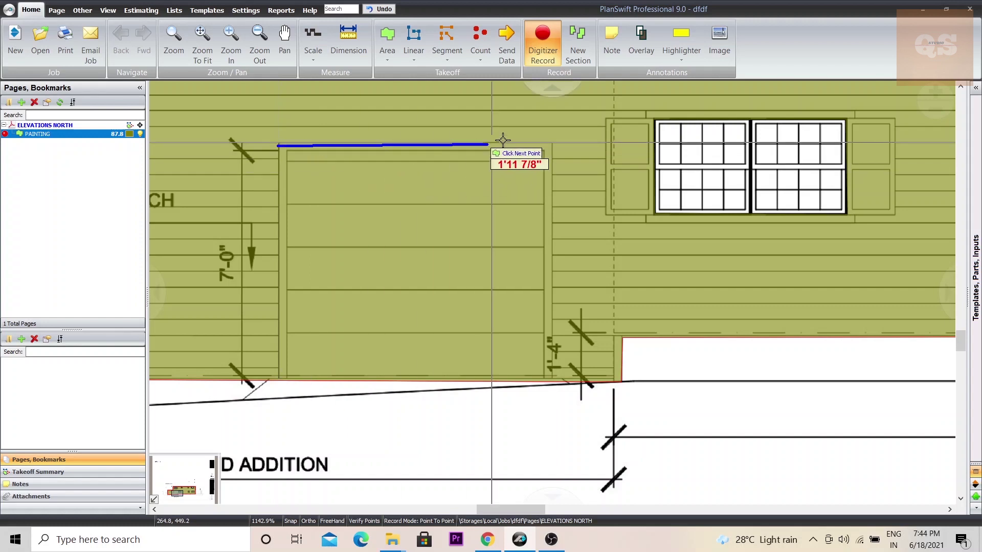
left_click(551, 144)
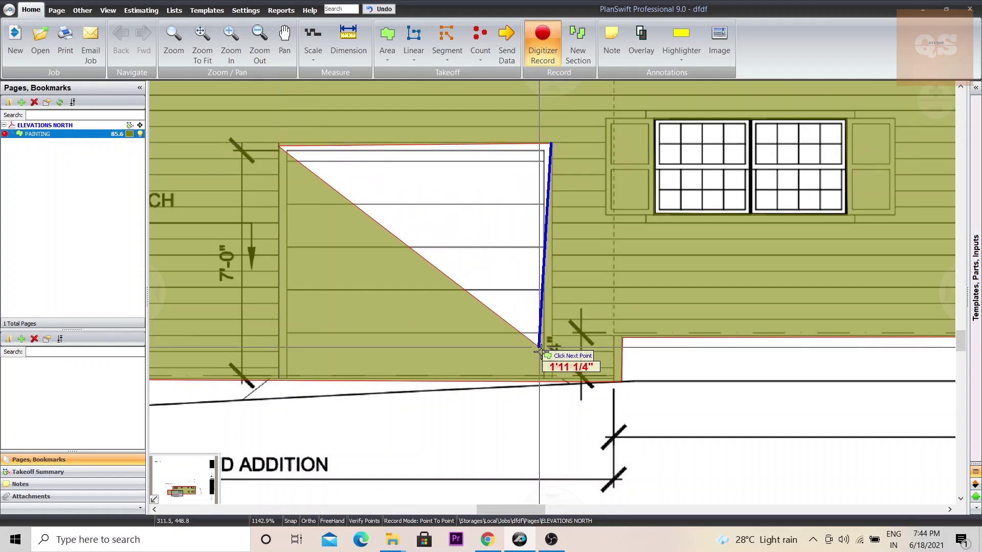
left_click(546, 376)
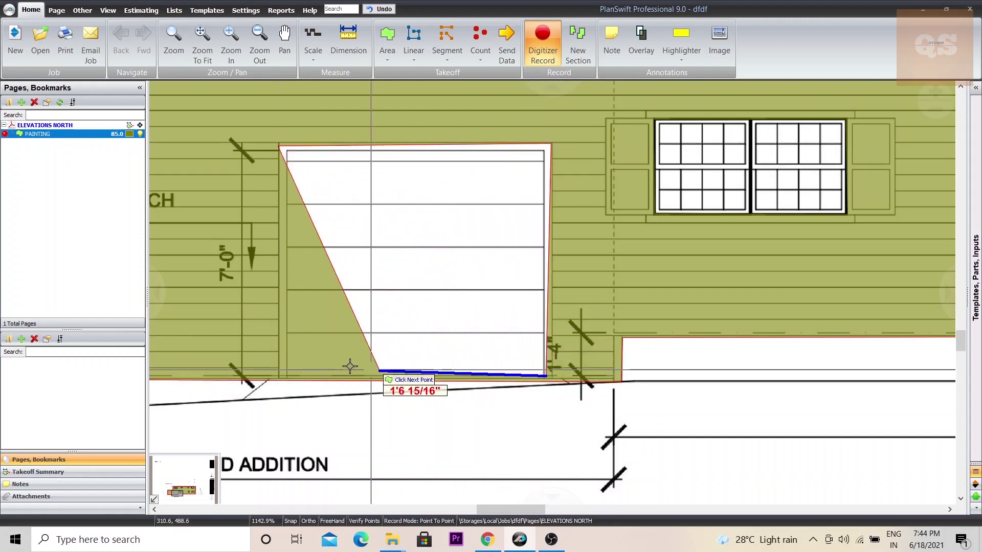
left_click(279, 375)
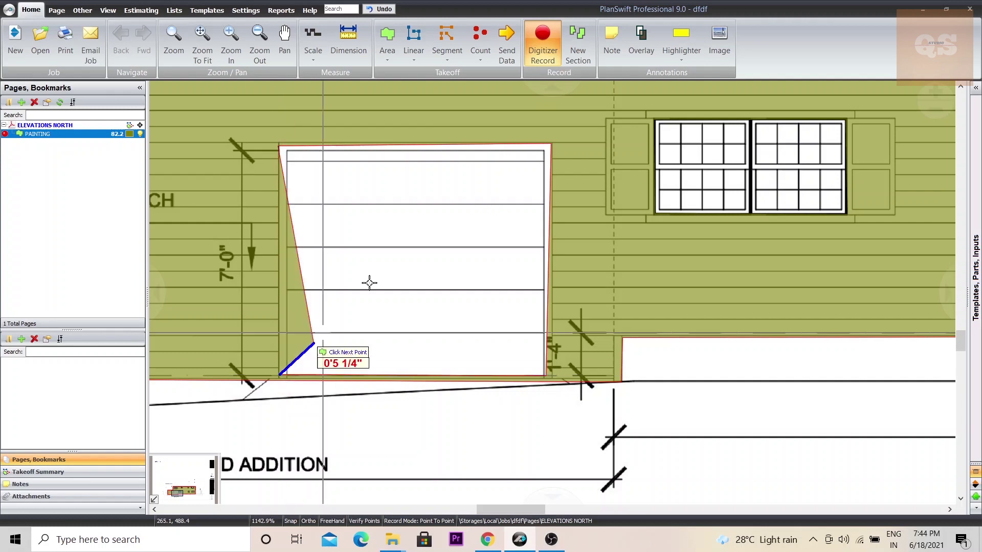
left_click(278, 146)
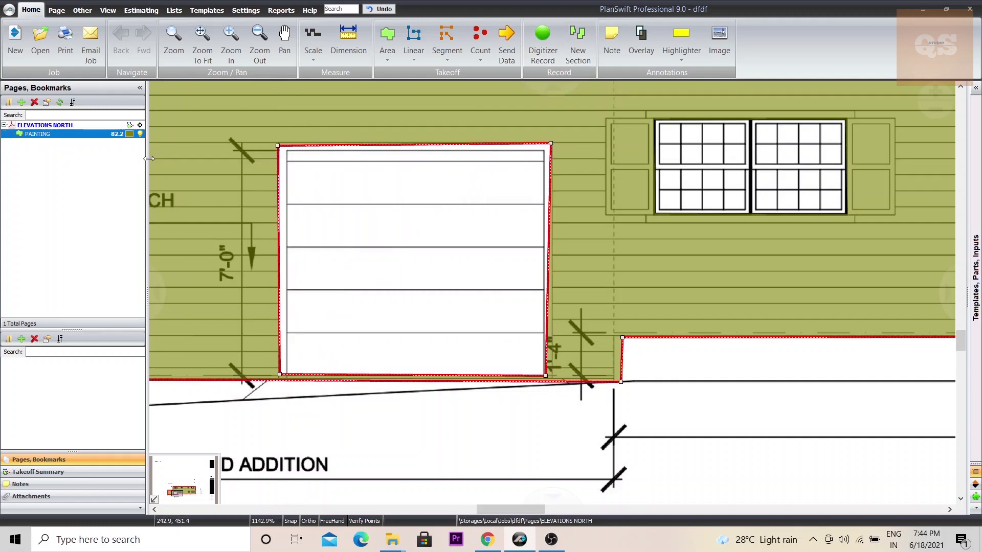
Step: Check the PAINTING section's net area, linear total and point count on the whole north elevation
scroll(382, 210, "down", 5)
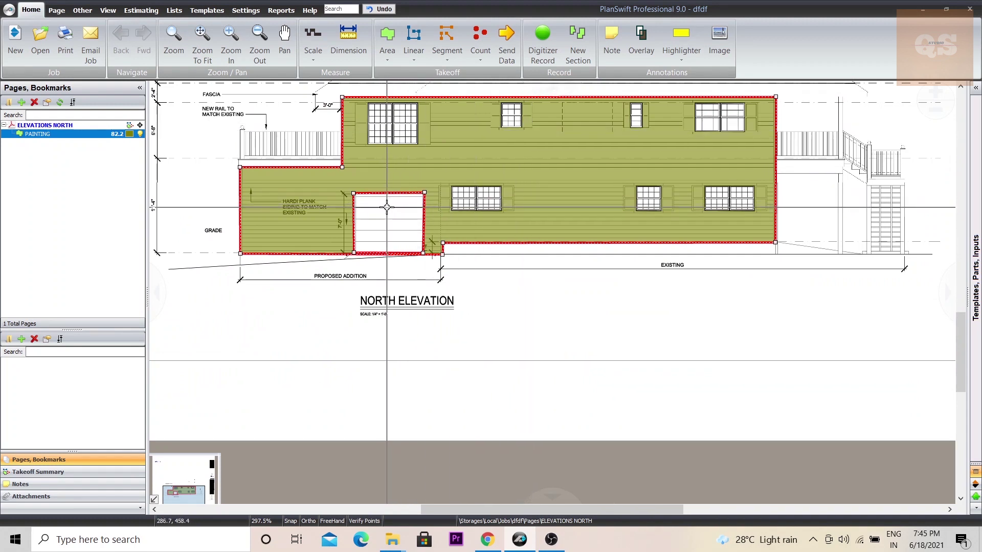
mouse_move(381, 205)
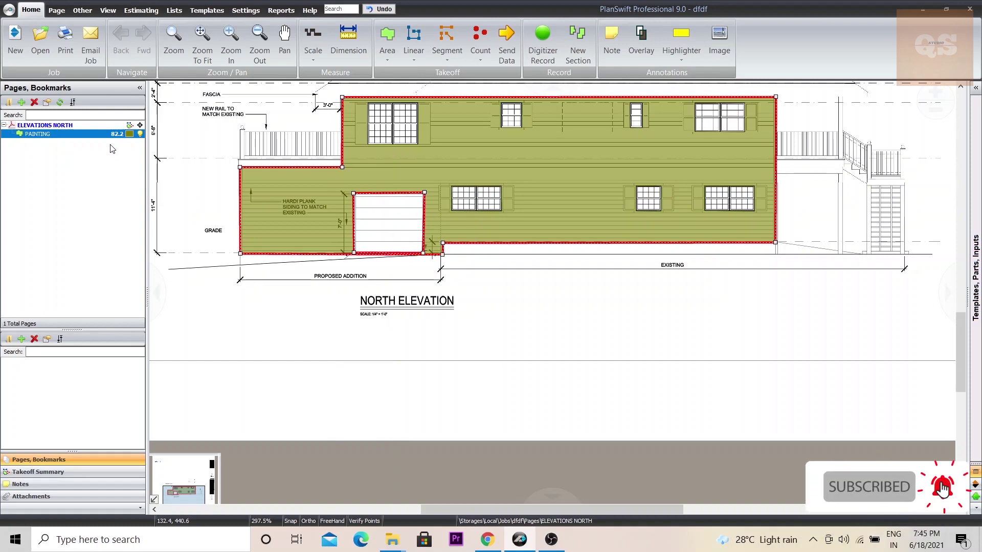
mouse_move(453, 155)
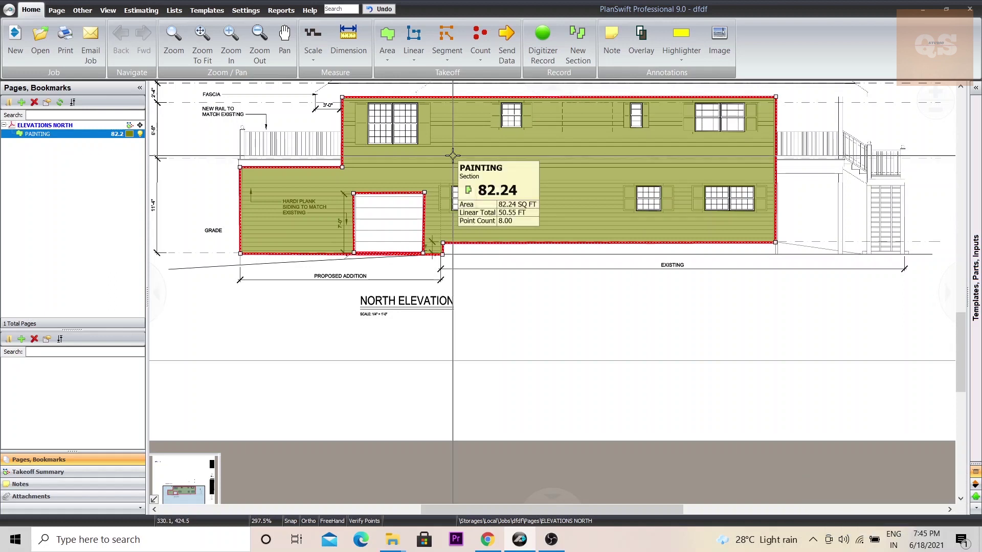